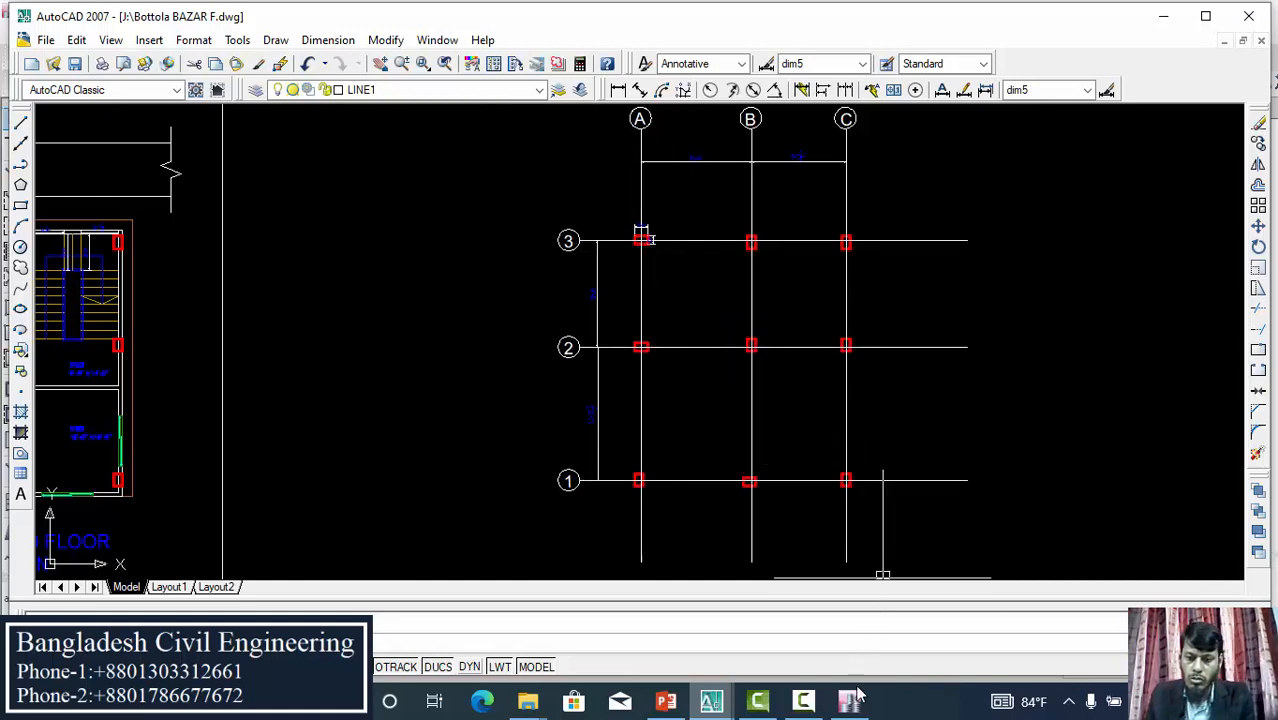
Switch to ETABS, start quick-drawing columns with section C1- 10X12, and close the 3-D view
mouse_move(849, 700)
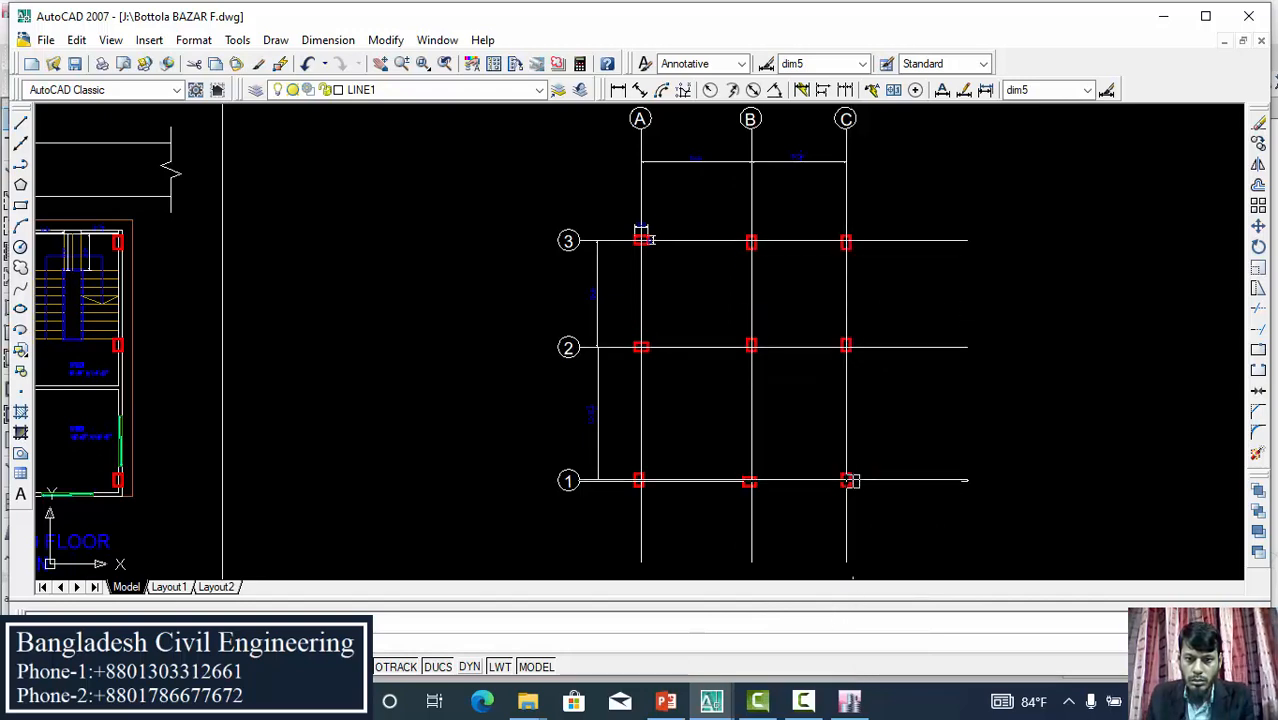
left_click(851, 712)
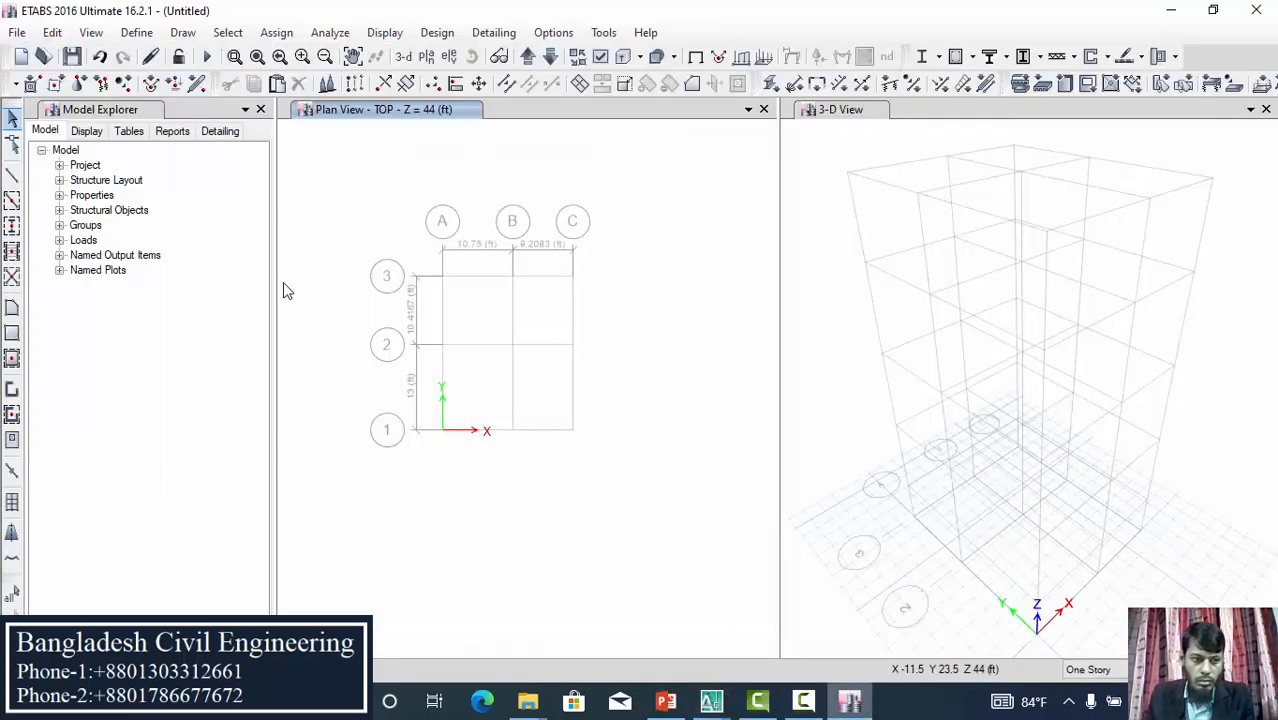
left_click(13, 227)
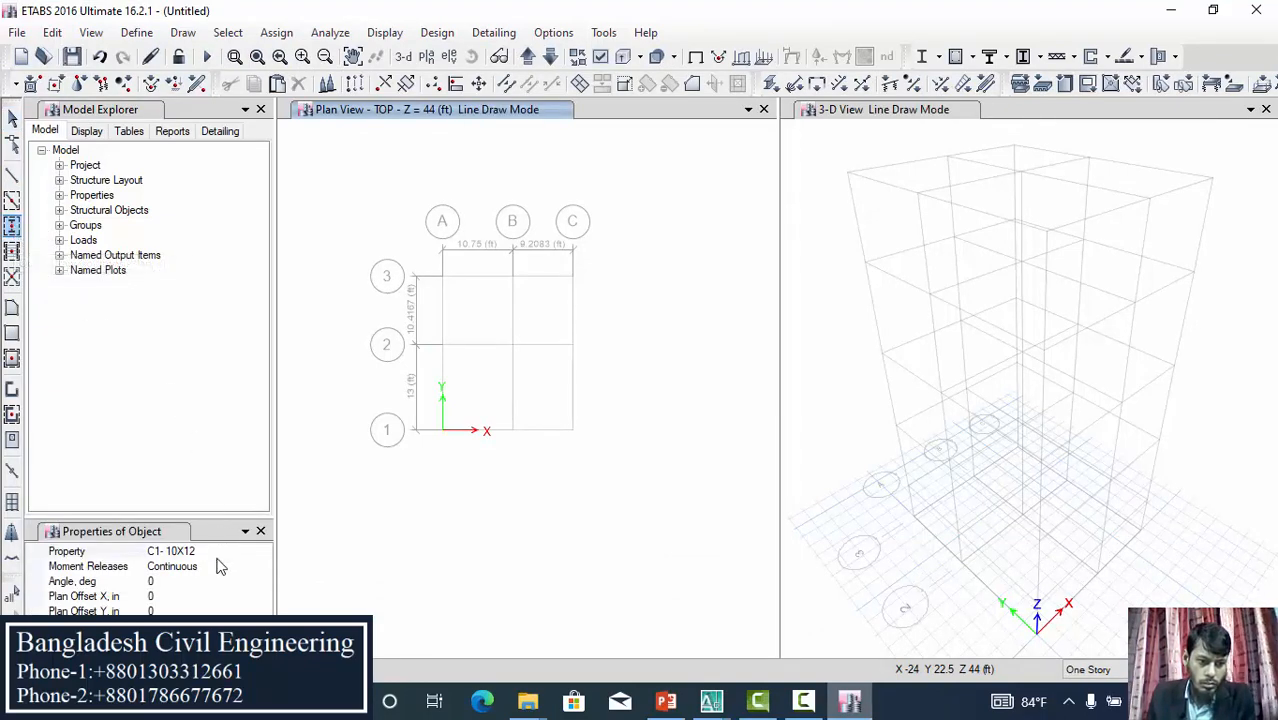
left_click(225, 555)
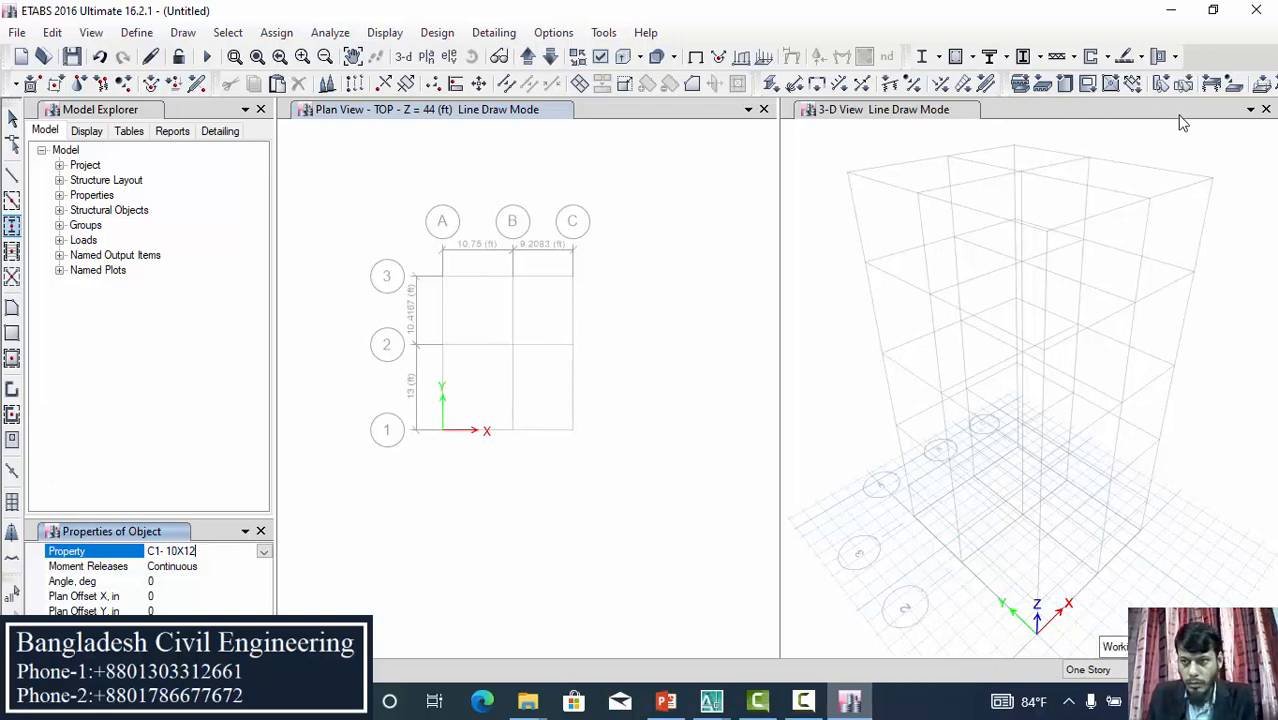
left_click(1266, 110)
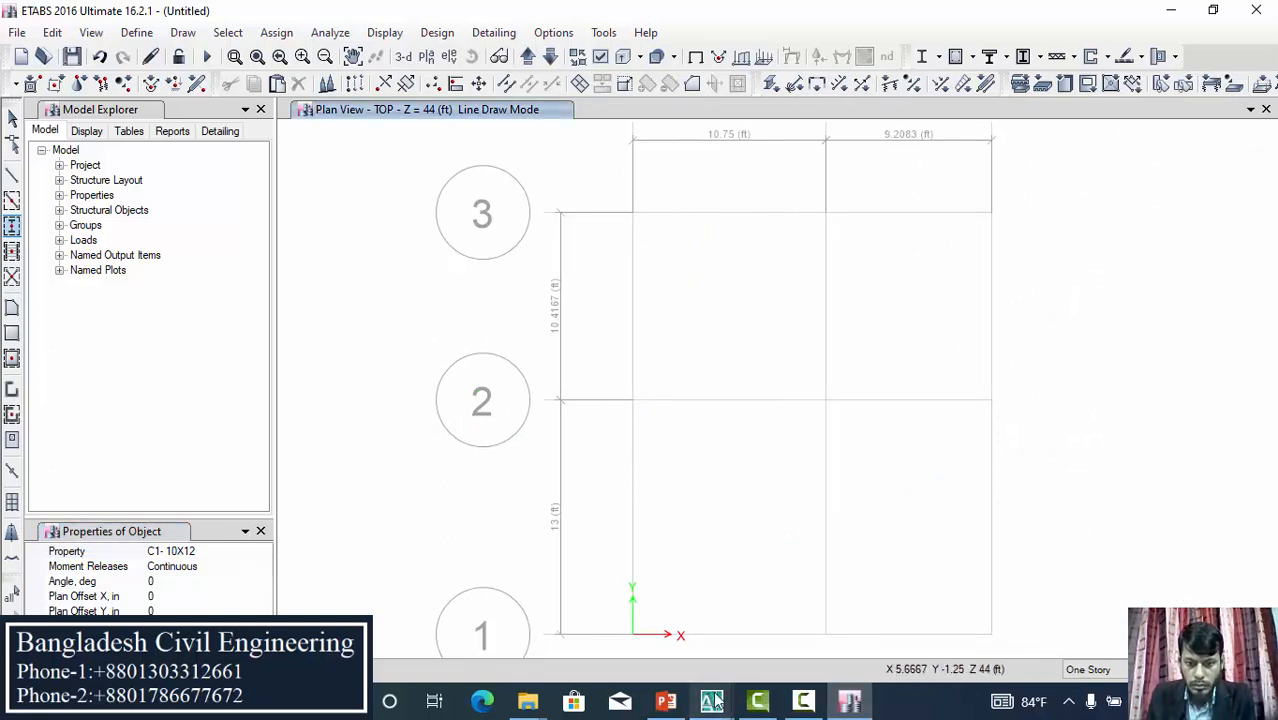
Following the column layout in the AutoCAD plan, place a C1- 10X12 column at grid A-3 in ETABS for All Stories
mouse_move(712, 701)
left_click(783, 618)
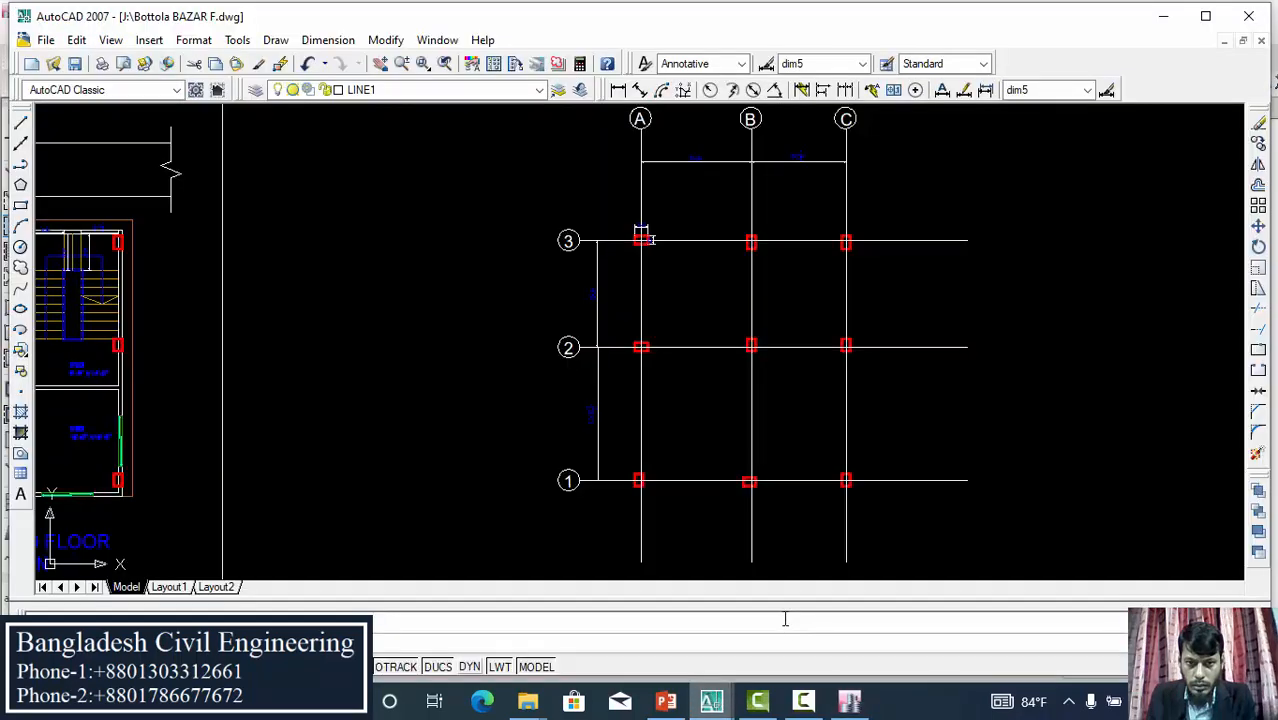
mouse_move(850, 701)
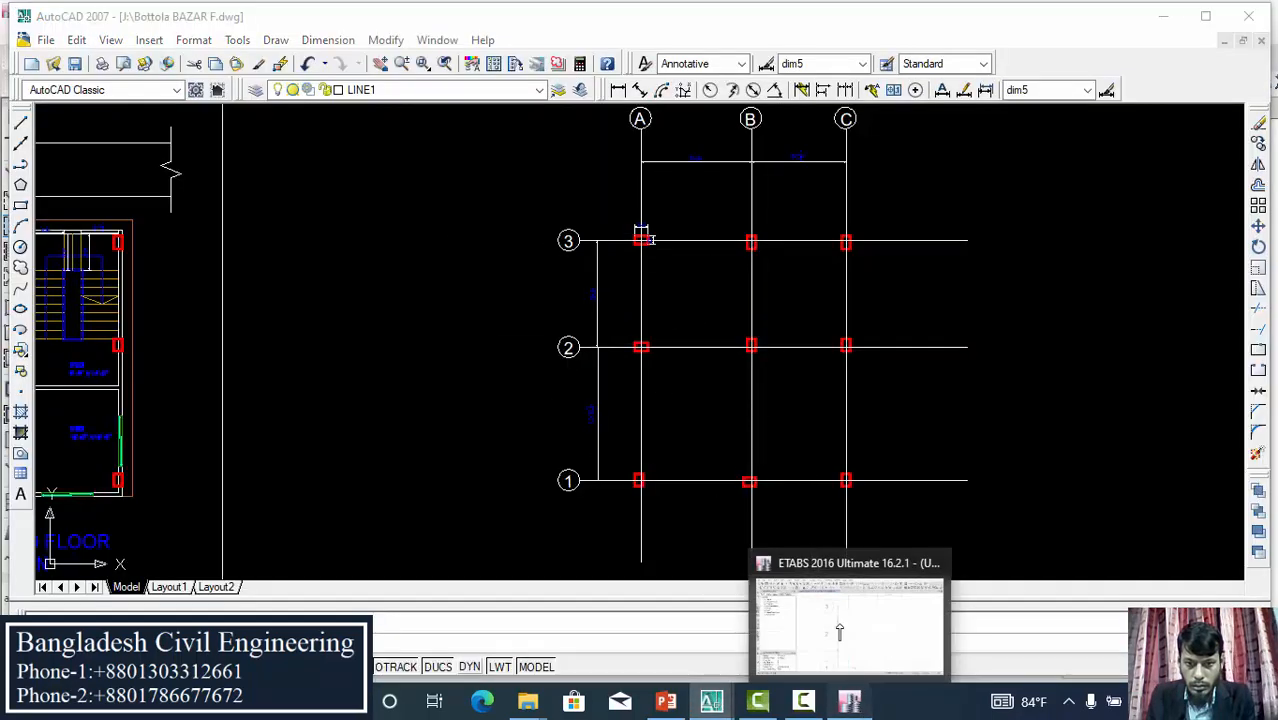
left_click(839, 630)
left_click_drag(607, 186, 681, 258)
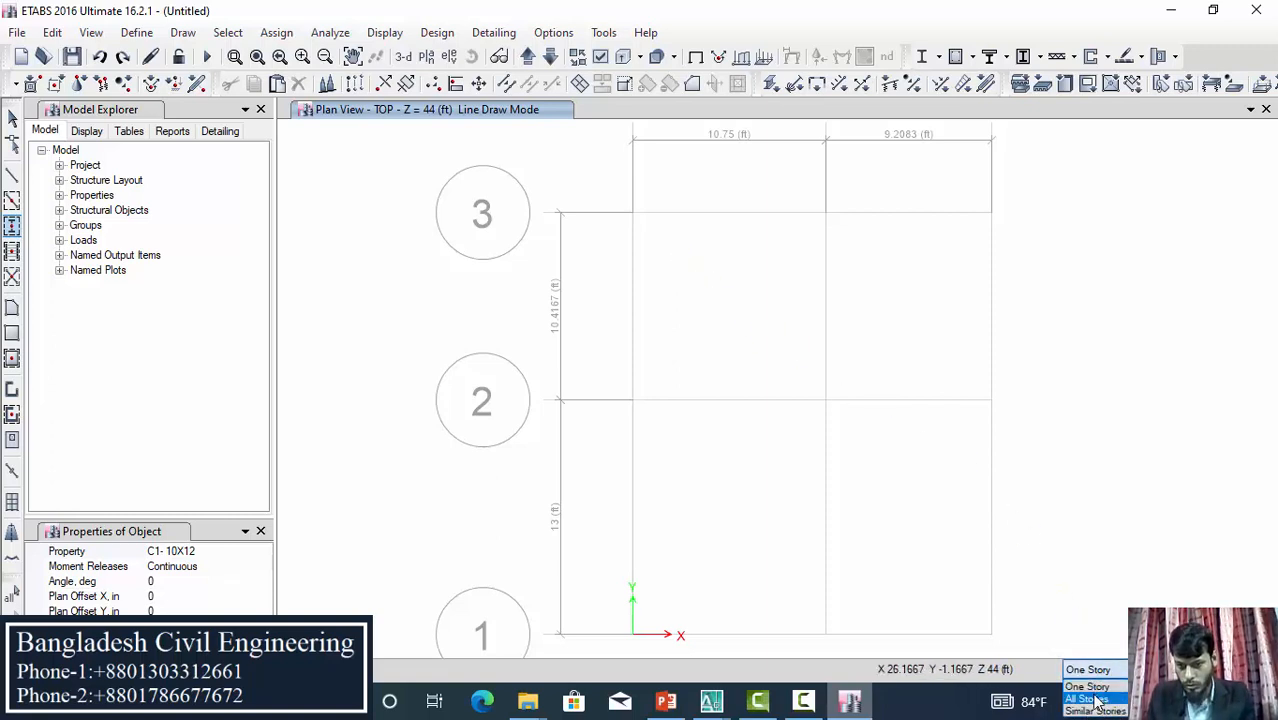
left_click(1090, 699)
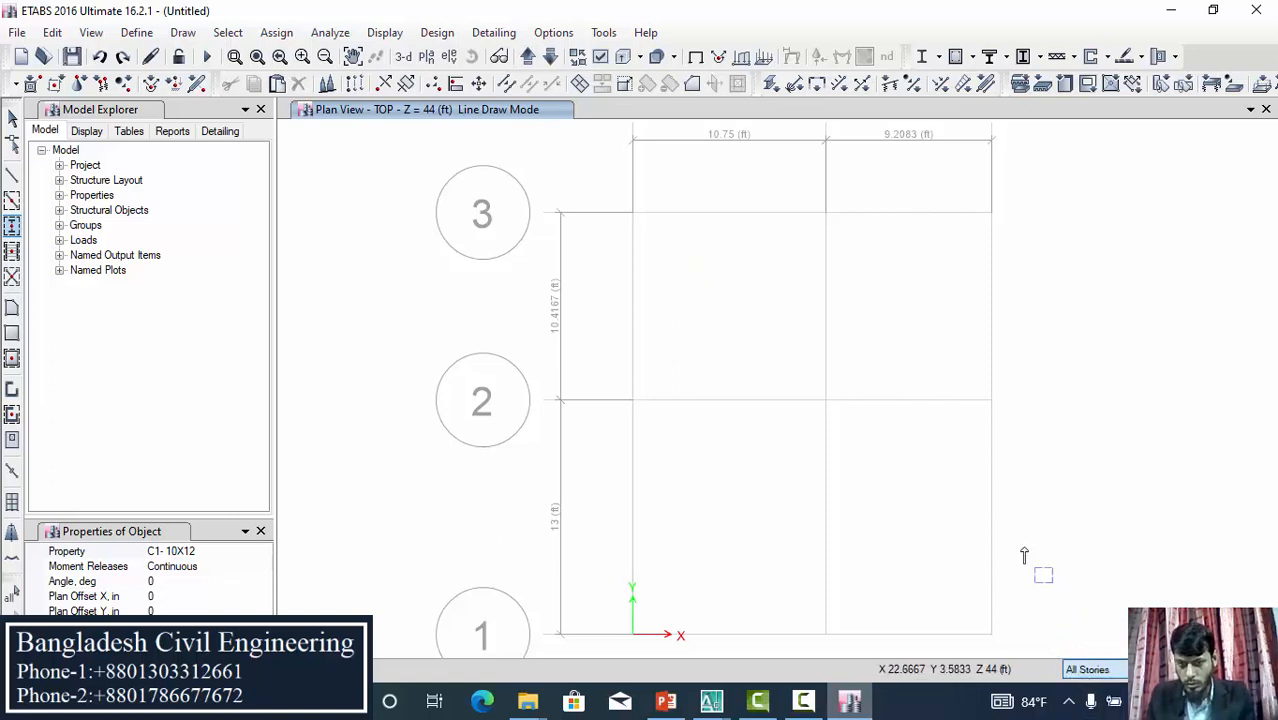
left_click(684, 258)
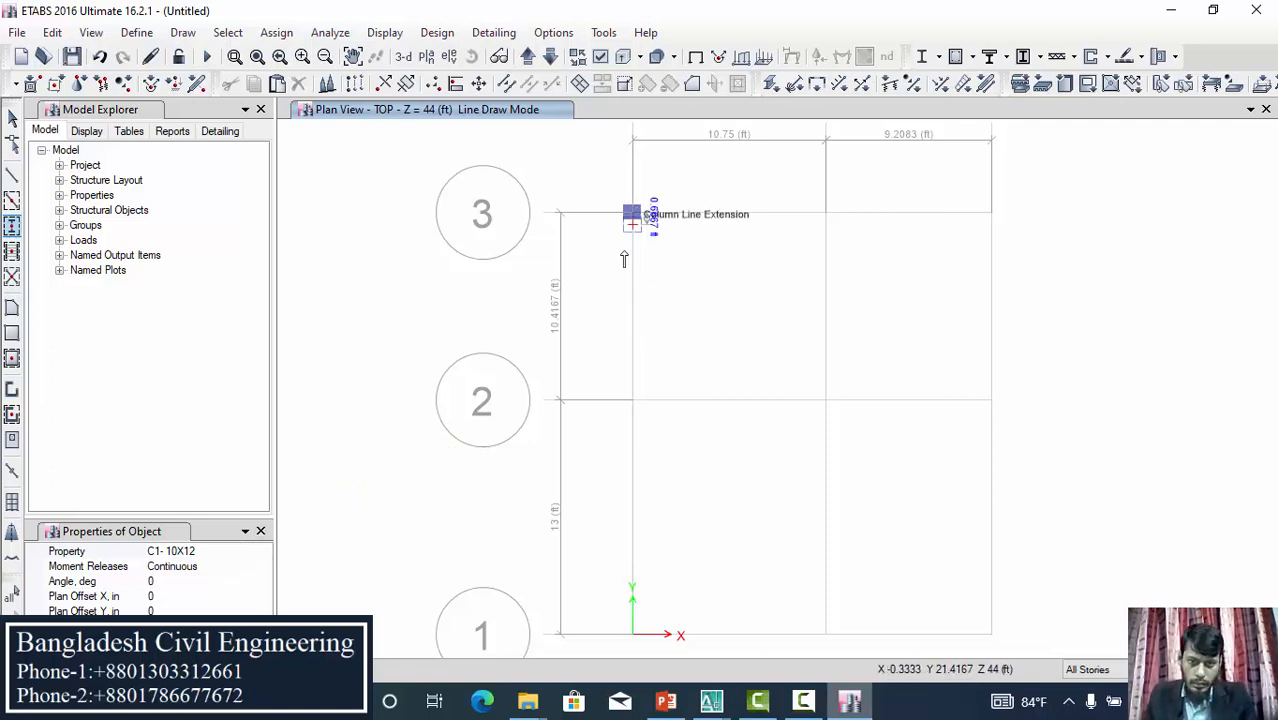
Set the column angle to 90 degrees and place C1- 10X12 columns at grids A-1, C-1 and C-3
left_click(170, 581)
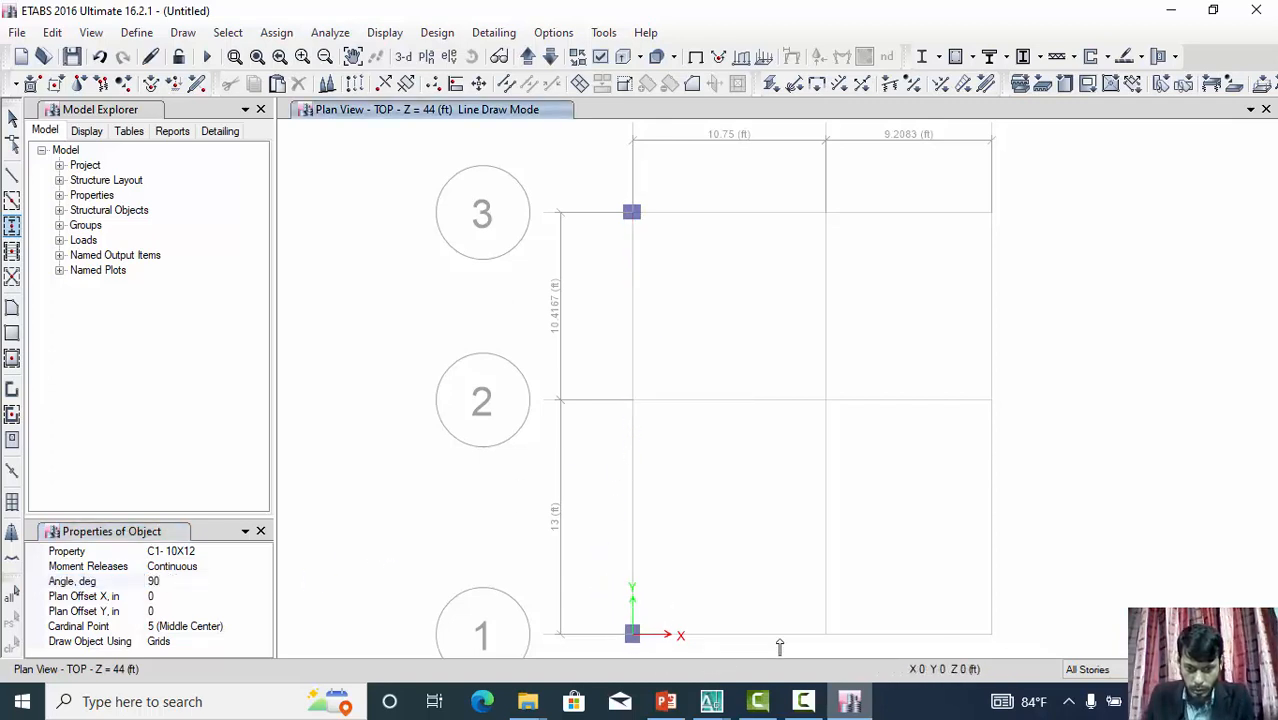
left_click(990, 633)
left_click(990, 212)
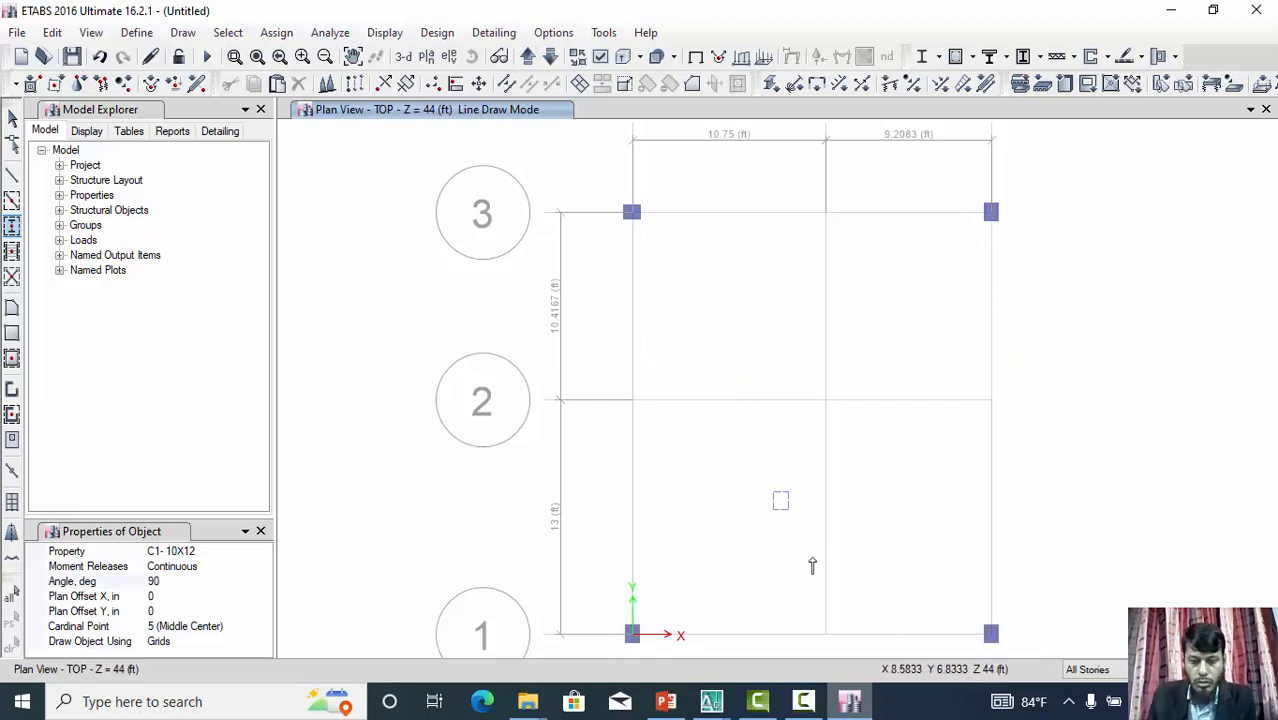
Check the layout in AutoCAD and place C2-12X12 columns in ETABS at grids A-2, B-1, C-2 and B-3
mouse_move(711, 701)
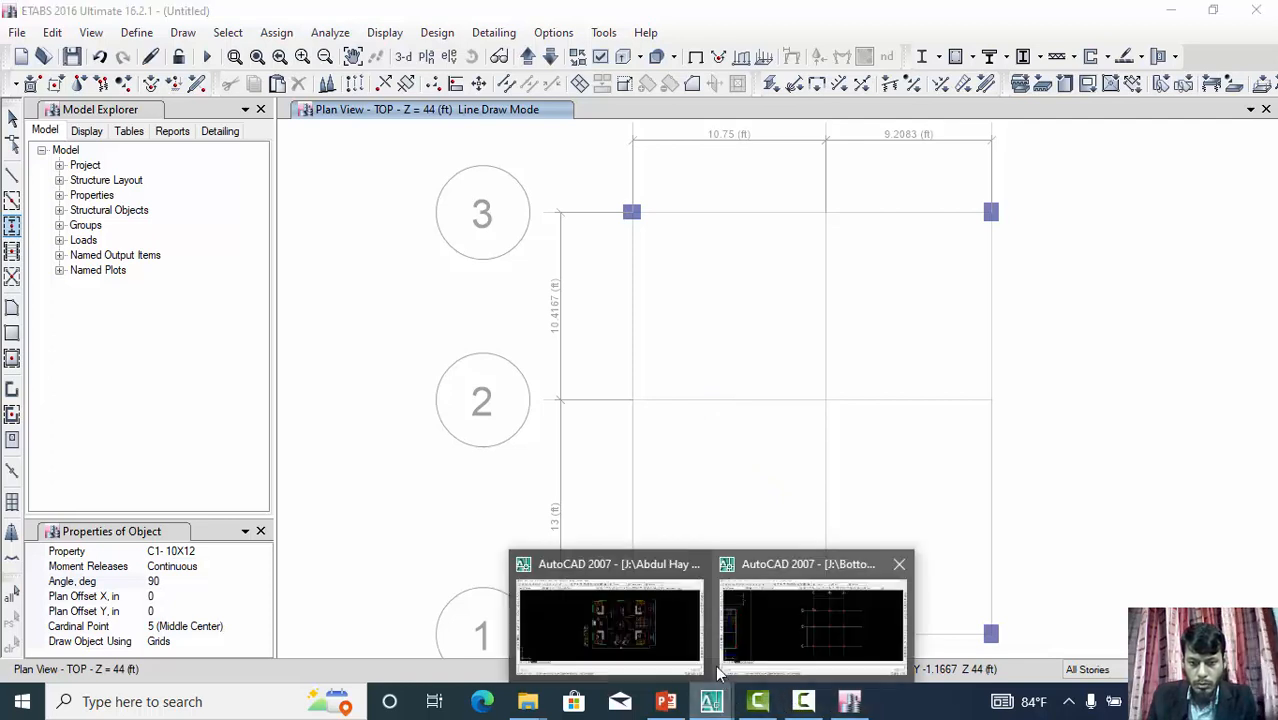
left_click(777, 627)
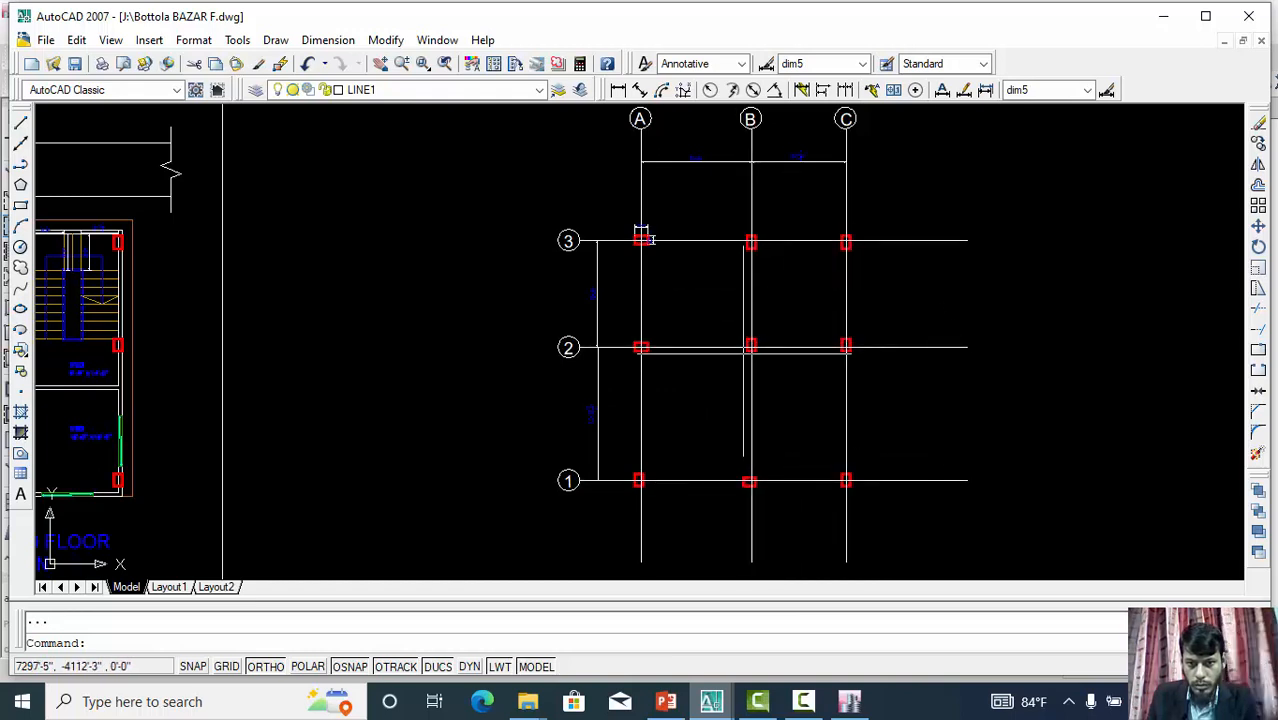
left_click(849, 701)
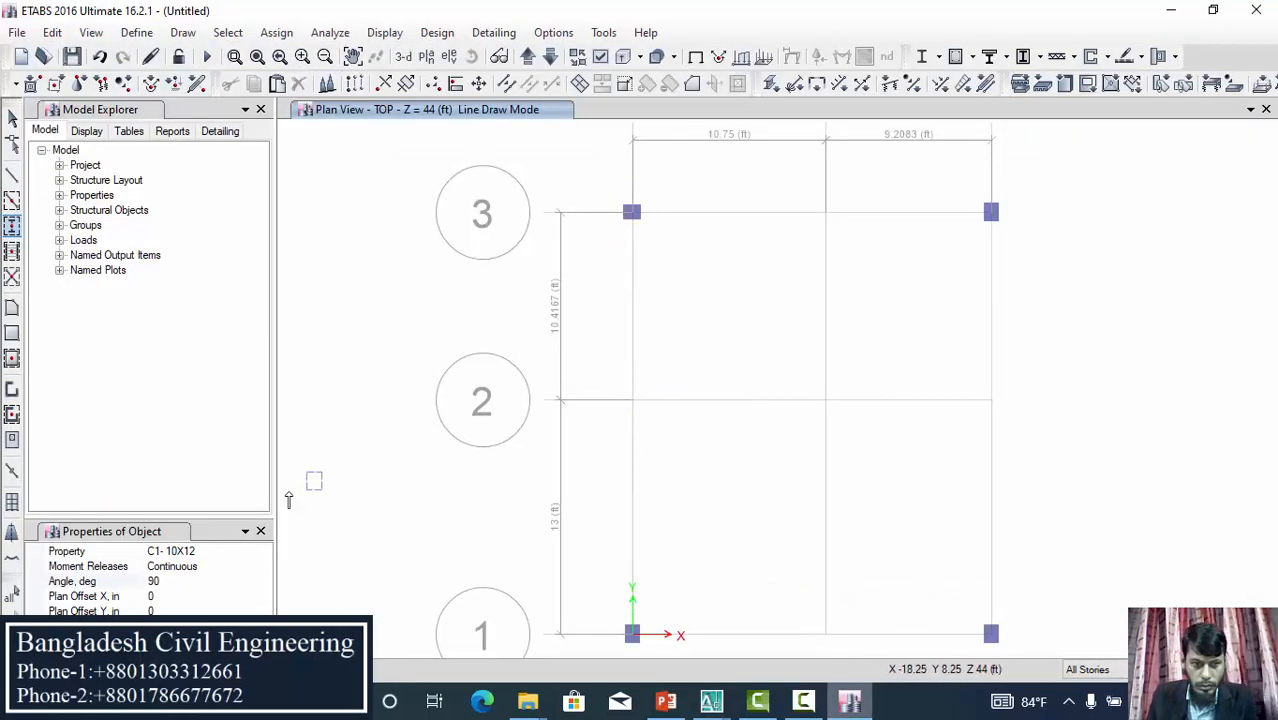
left_click(213, 553)
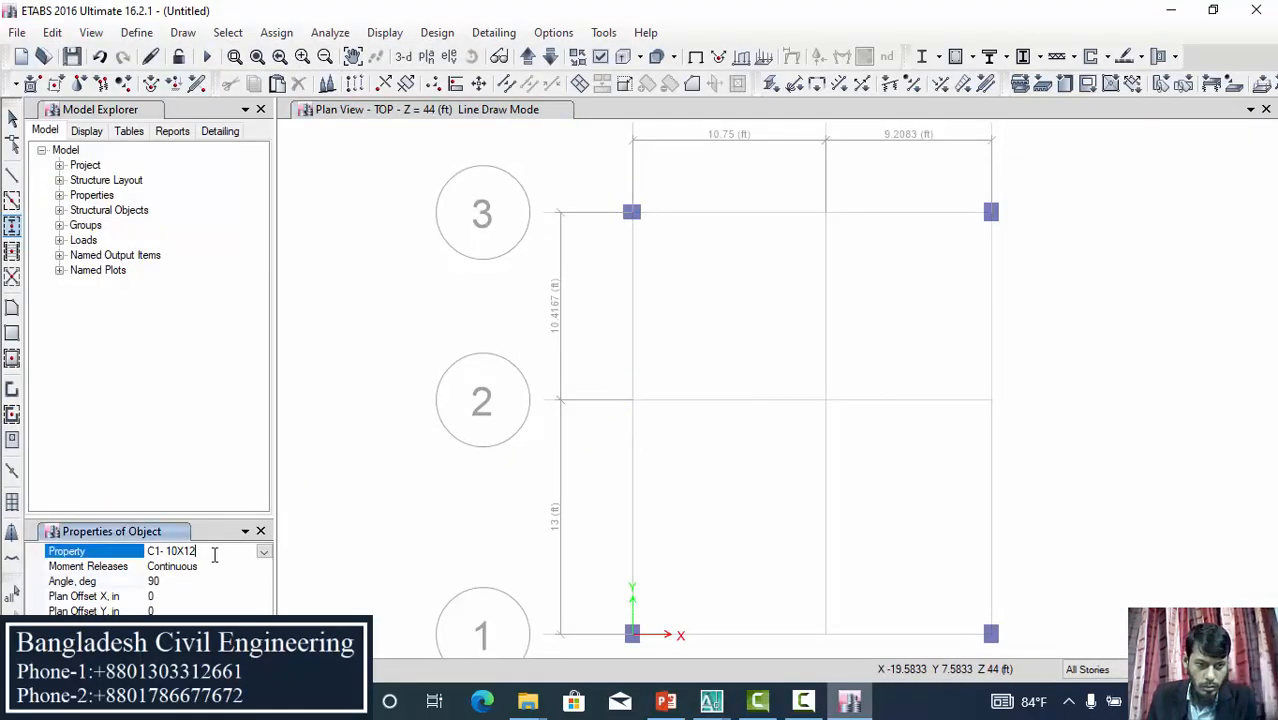
left_click(265, 556)
left_click(200, 596)
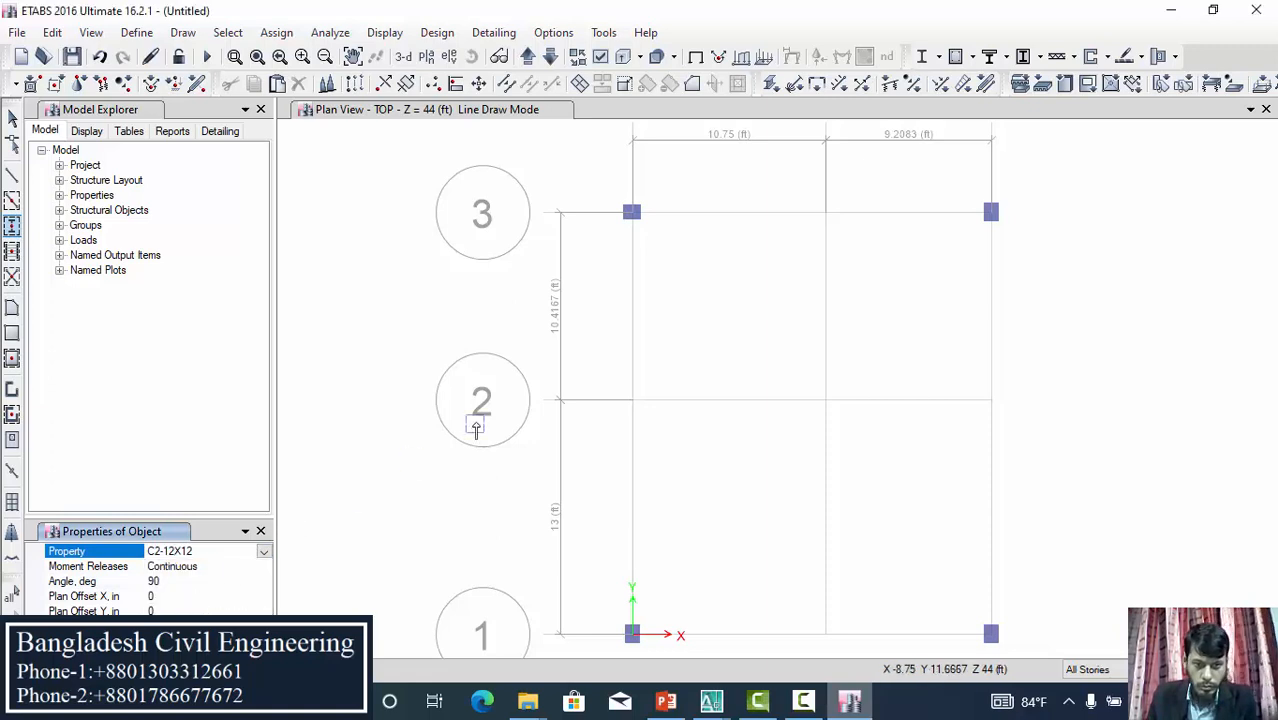
left_click(608, 375)
left_click(648, 408)
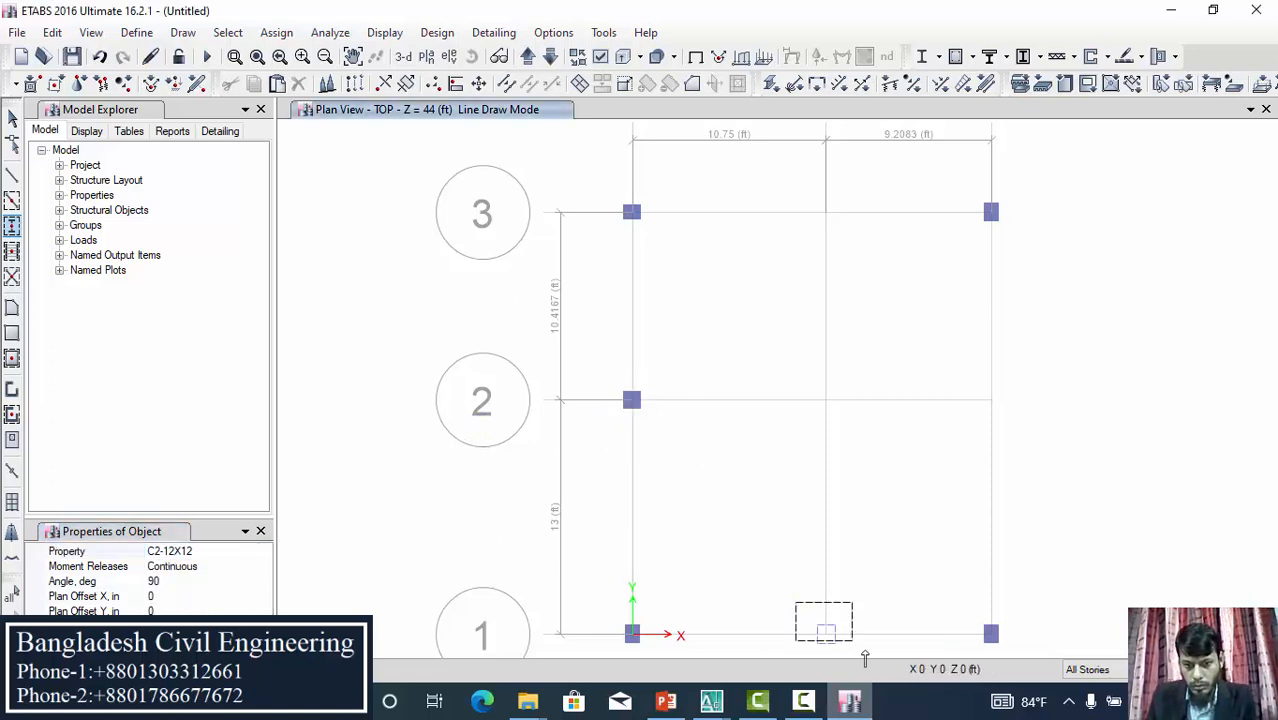
left_click(826, 628)
left_click(991, 400)
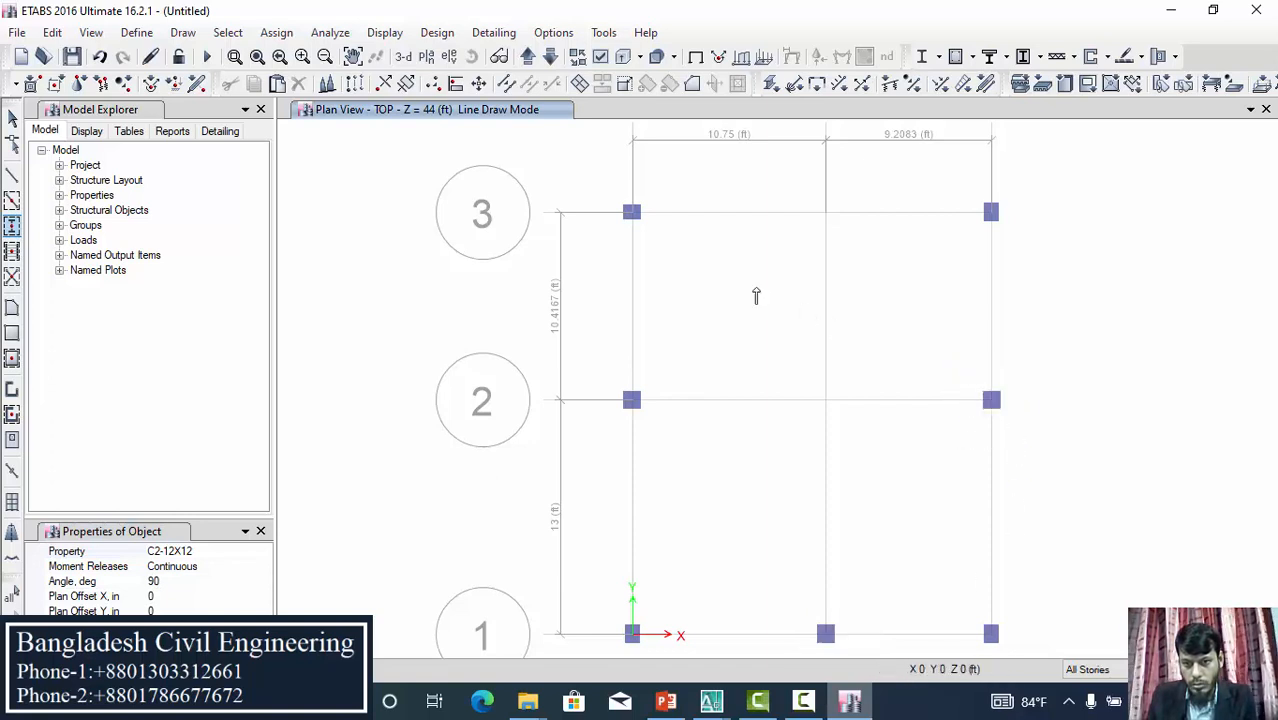
left_click(825, 211)
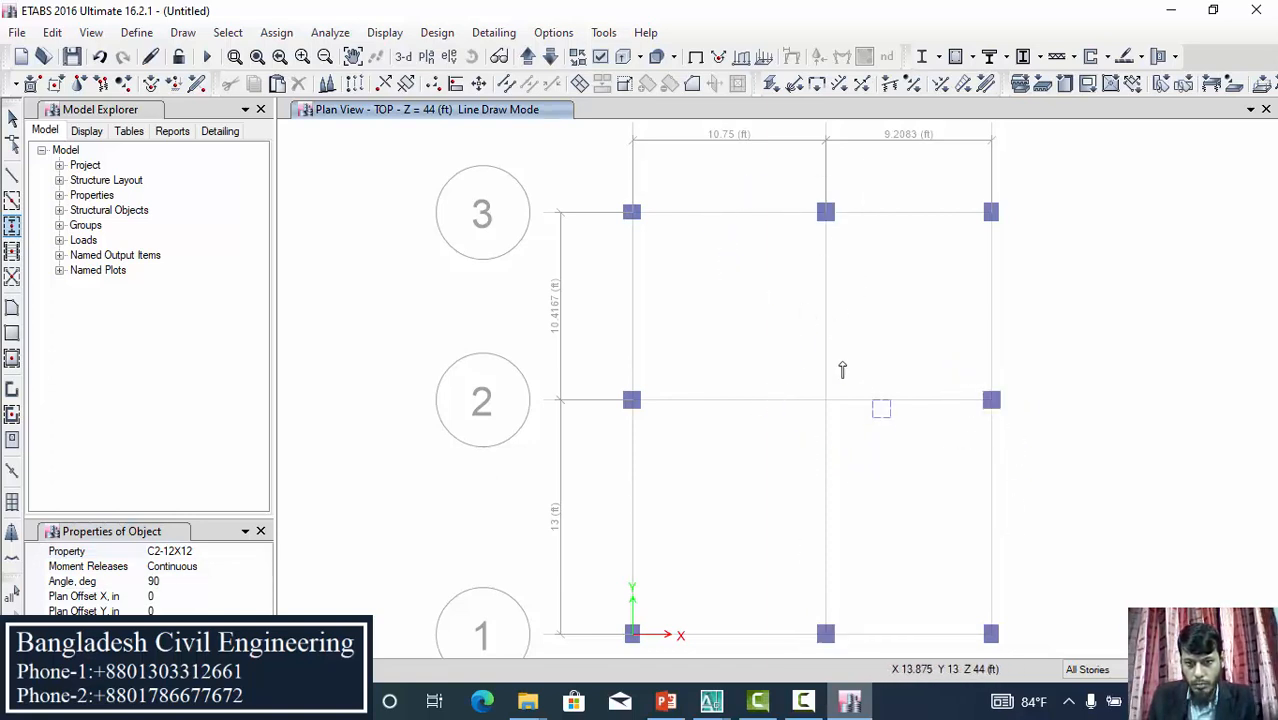
Place a C3-12X15 column at grid B-2 in ETABS after checking the AutoCAD plan, and end column drawing
left_click(228, 550)
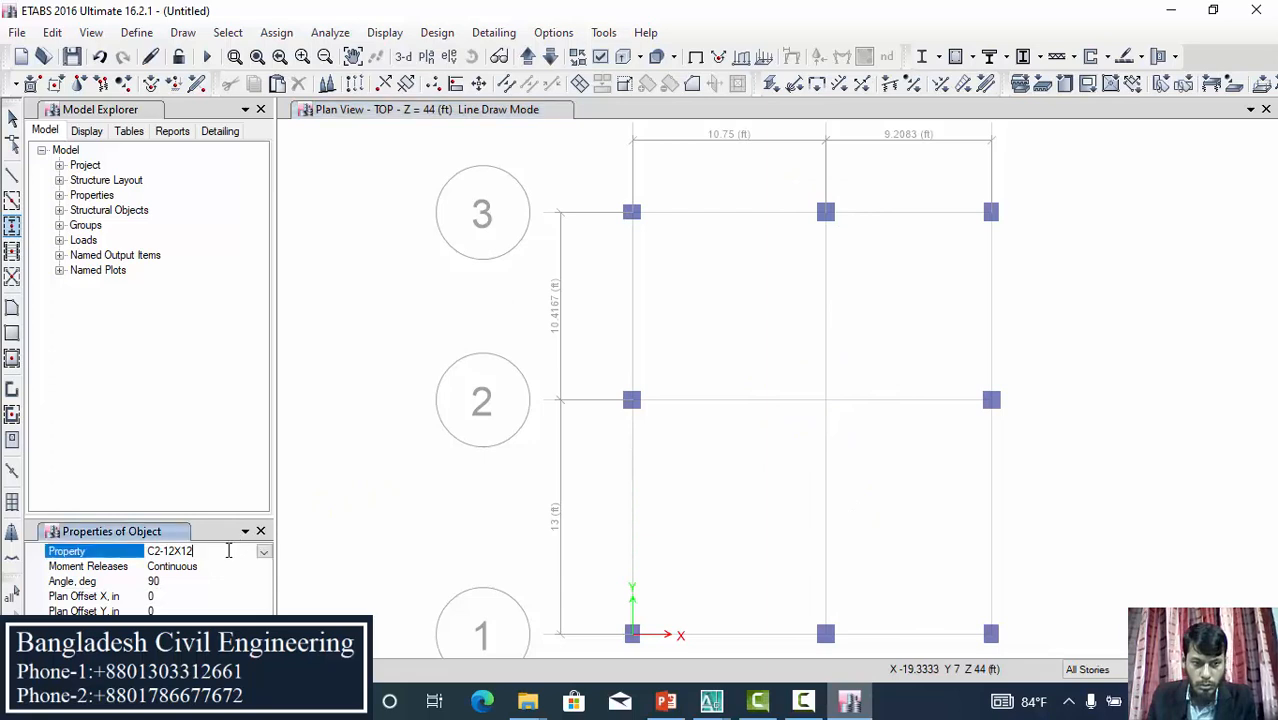
left_click(263, 552)
left_click(190, 600)
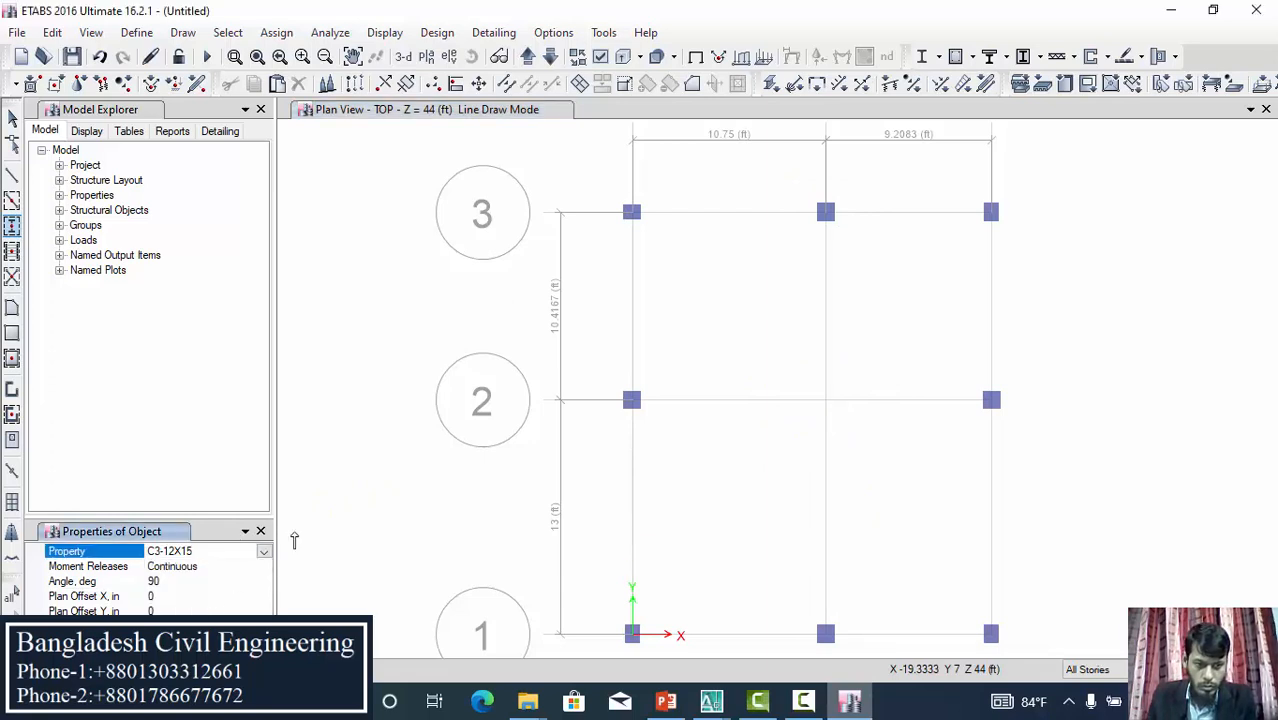
left_click(710, 703)
left_click(812, 620)
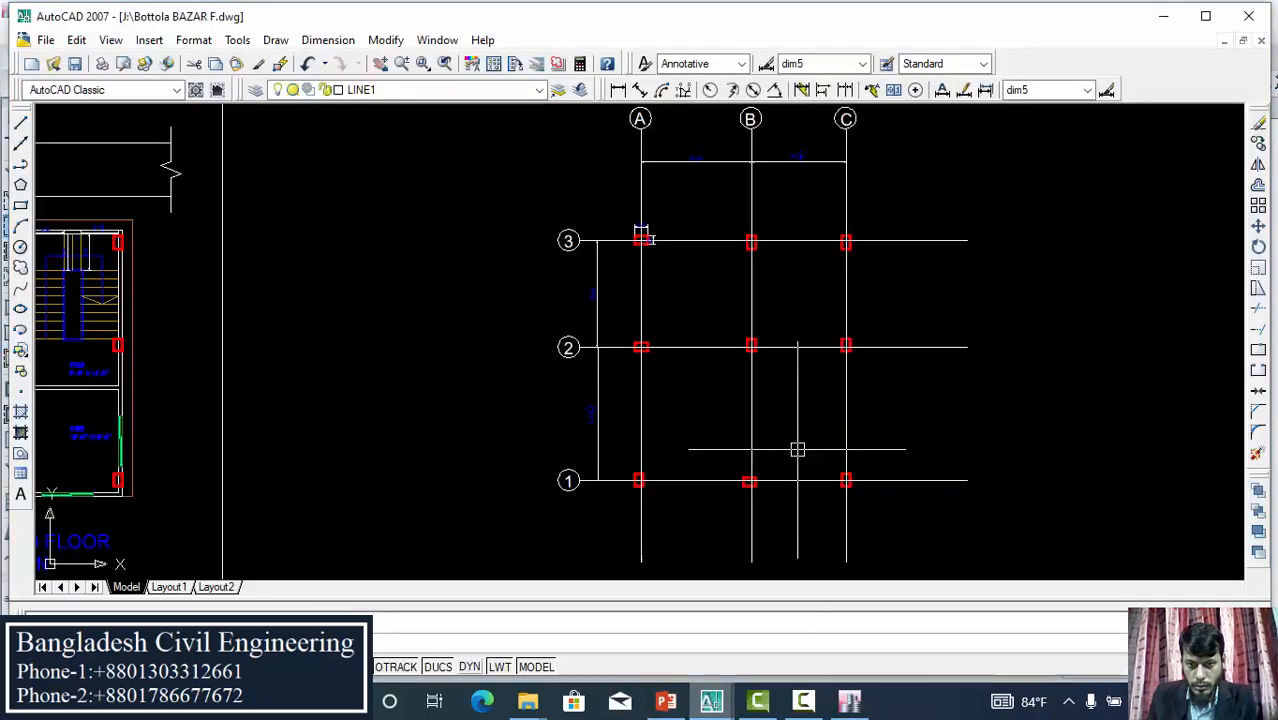
left_click(850, 610)
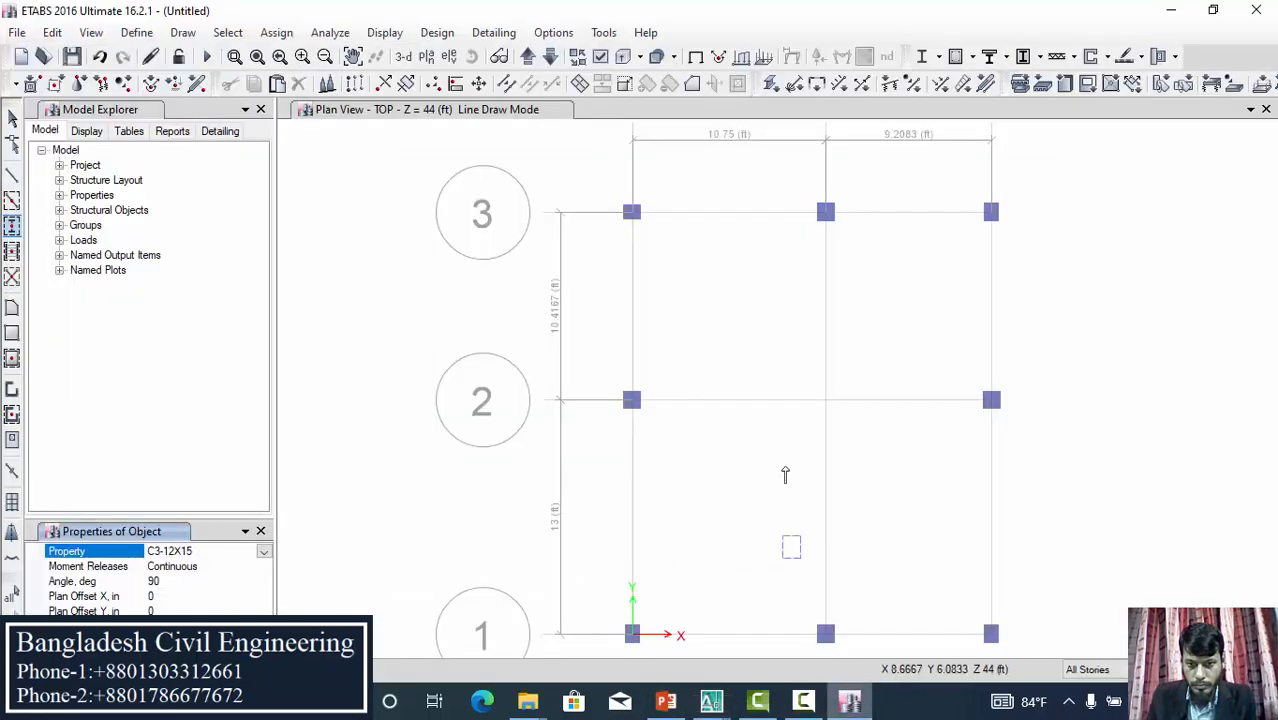
left_click(820, 395)
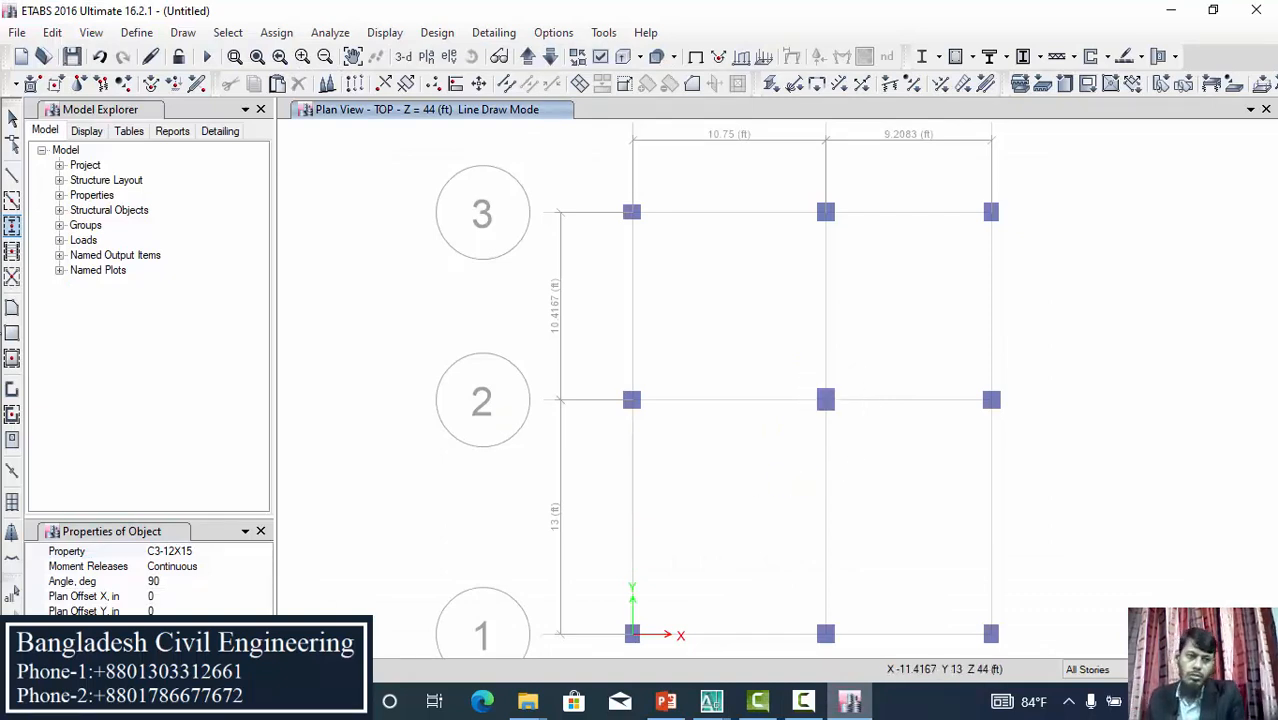
left_click(13, 119)
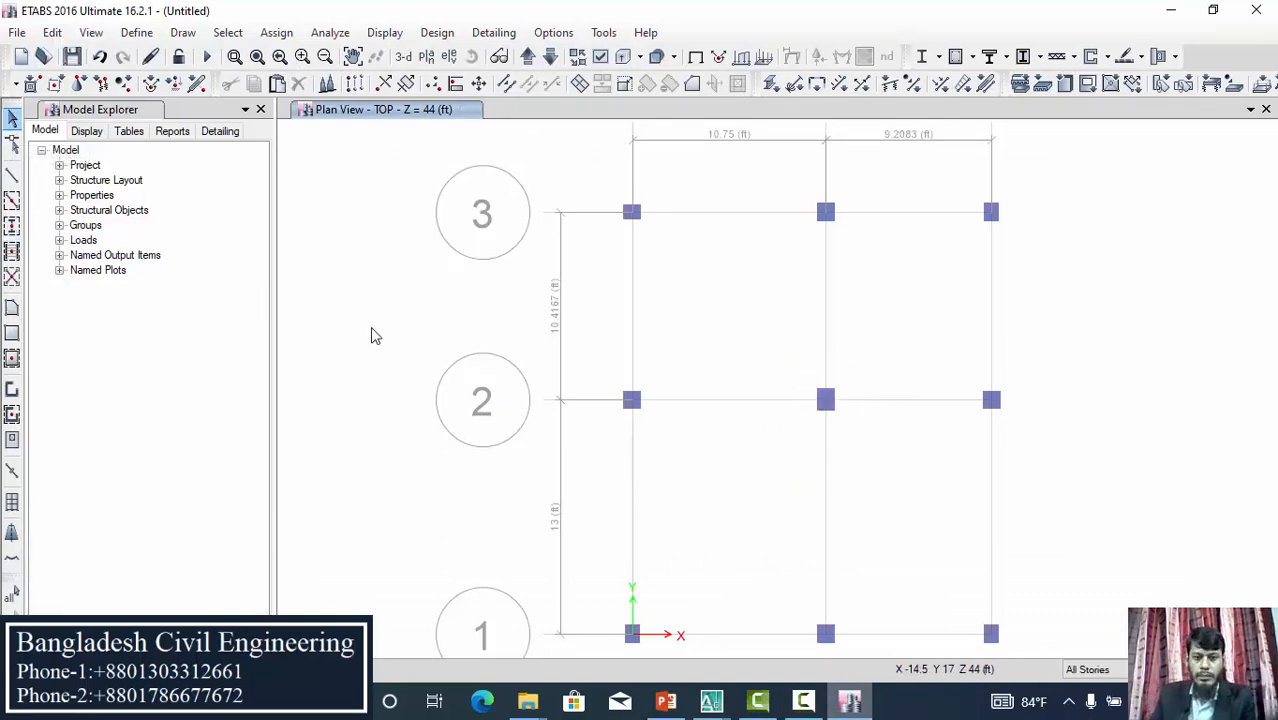
Add a 3-D view window beside the plan and display the columns with extruded sections
scroll(628, 328, "down", 3)
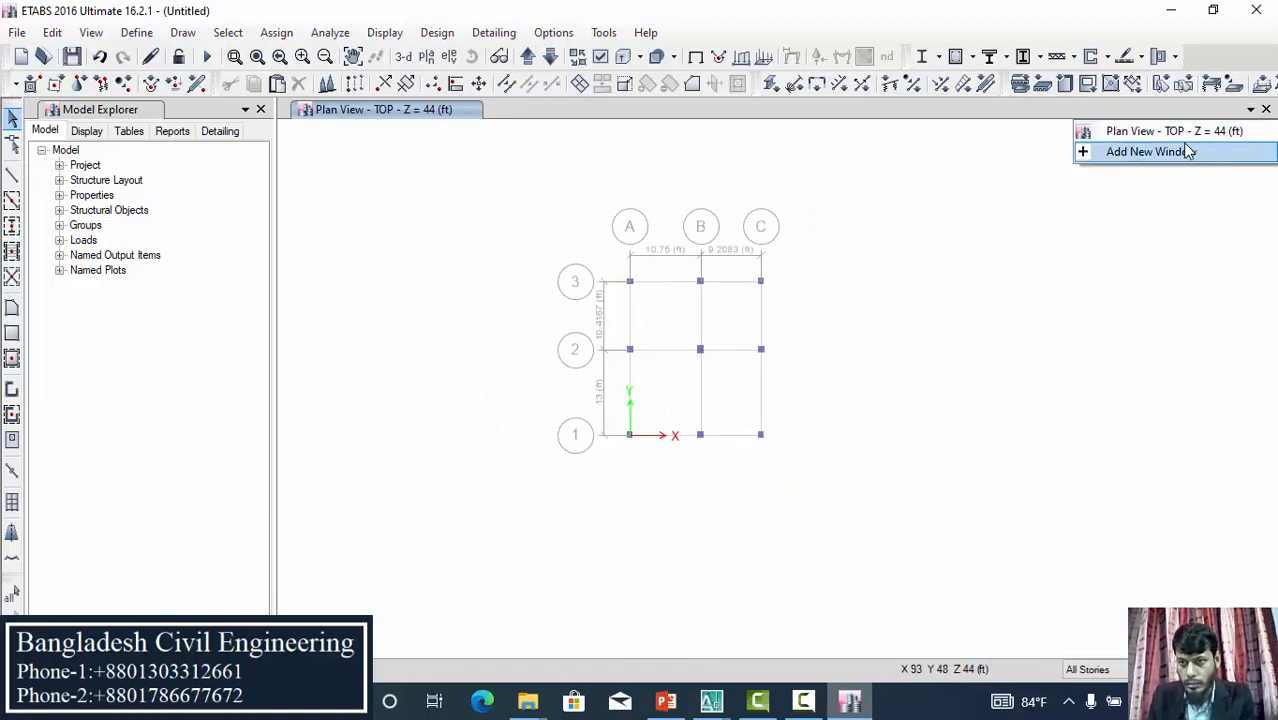
left_click(1185, 148)
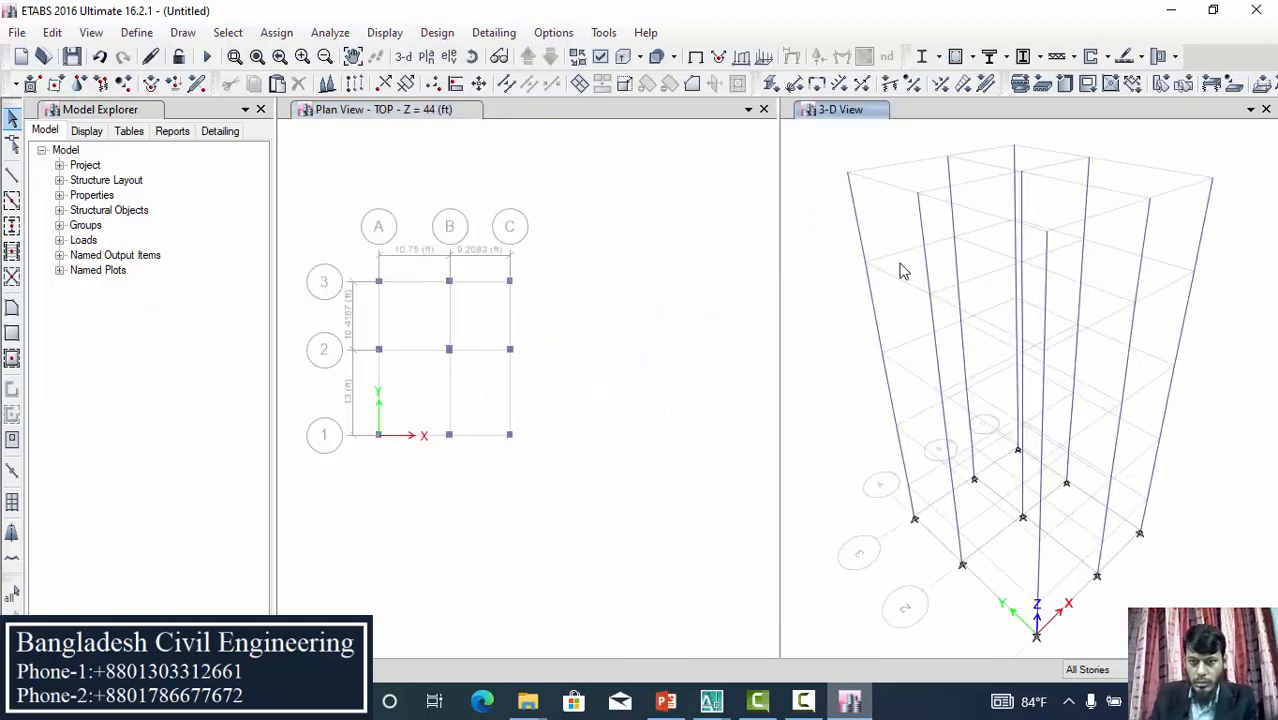
left_click(622, 57)
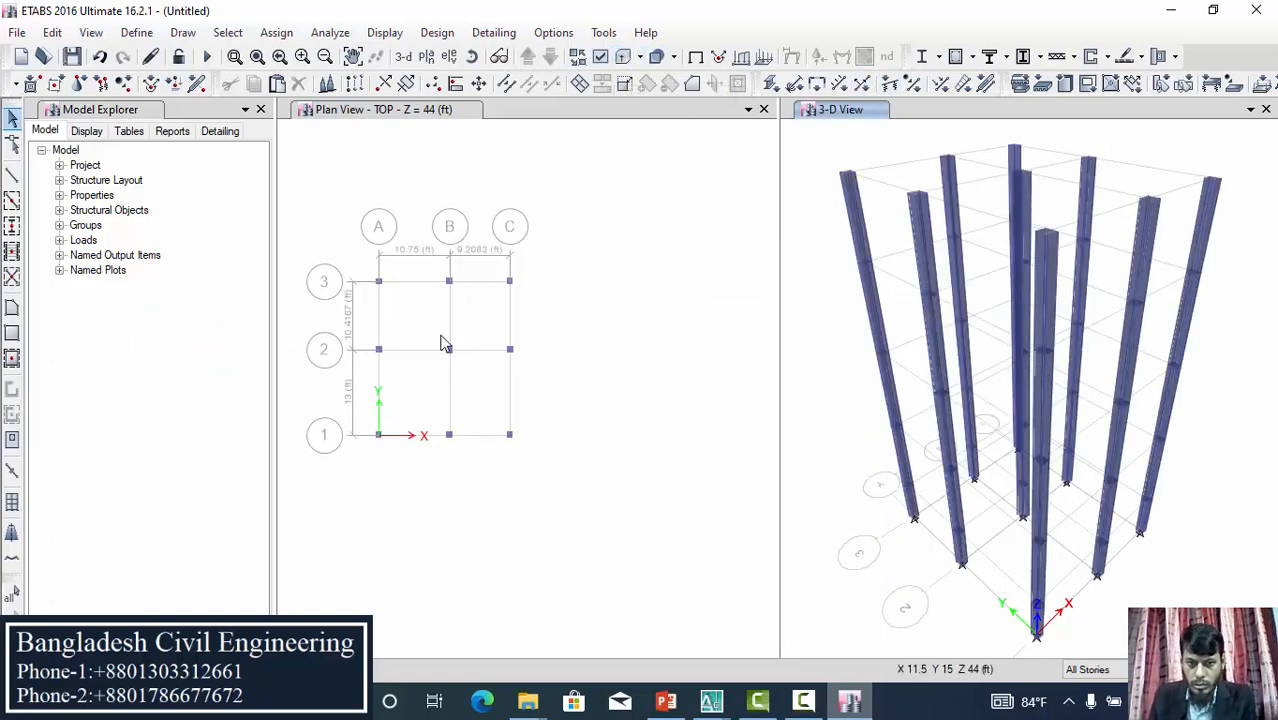
Quick-draw B-10X12 frame beams along all grid lines of the plan for all stories
scroll(713, 345, "down", 2)
scroll(598, 345, "up", 2)
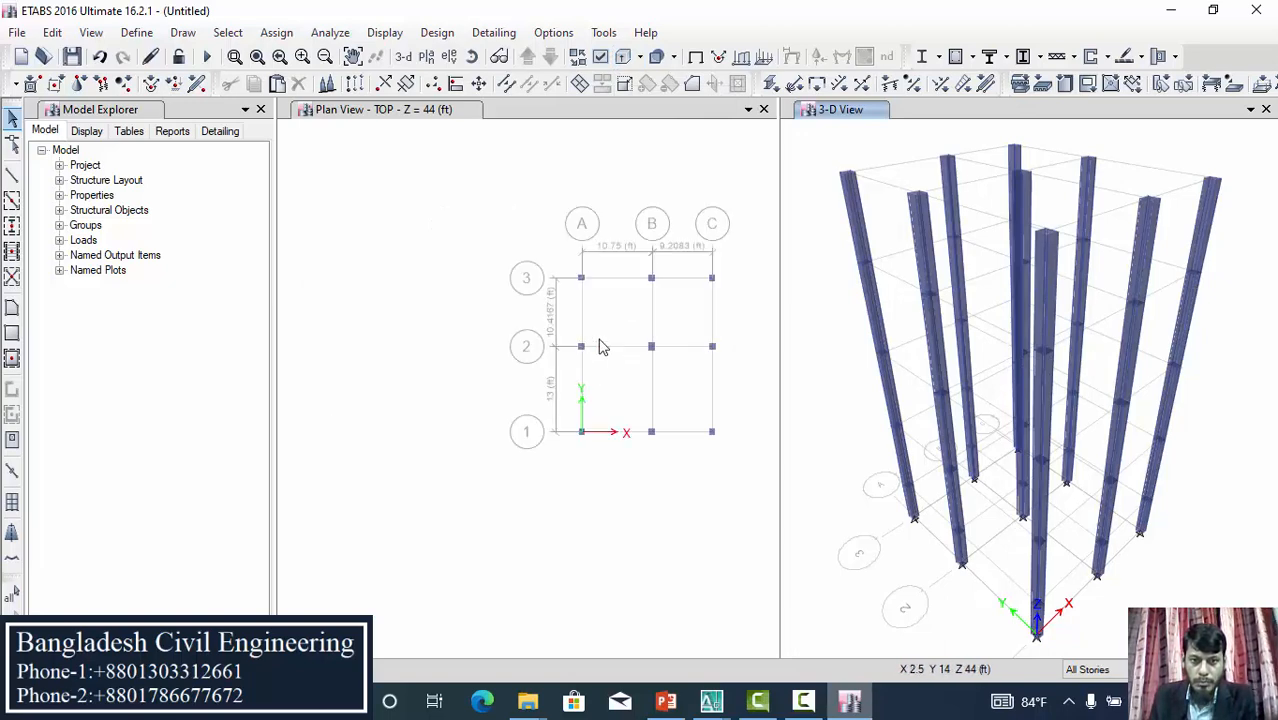
scroll(600, 278, "up", 3)
scroll(540, 273, "down", 1)
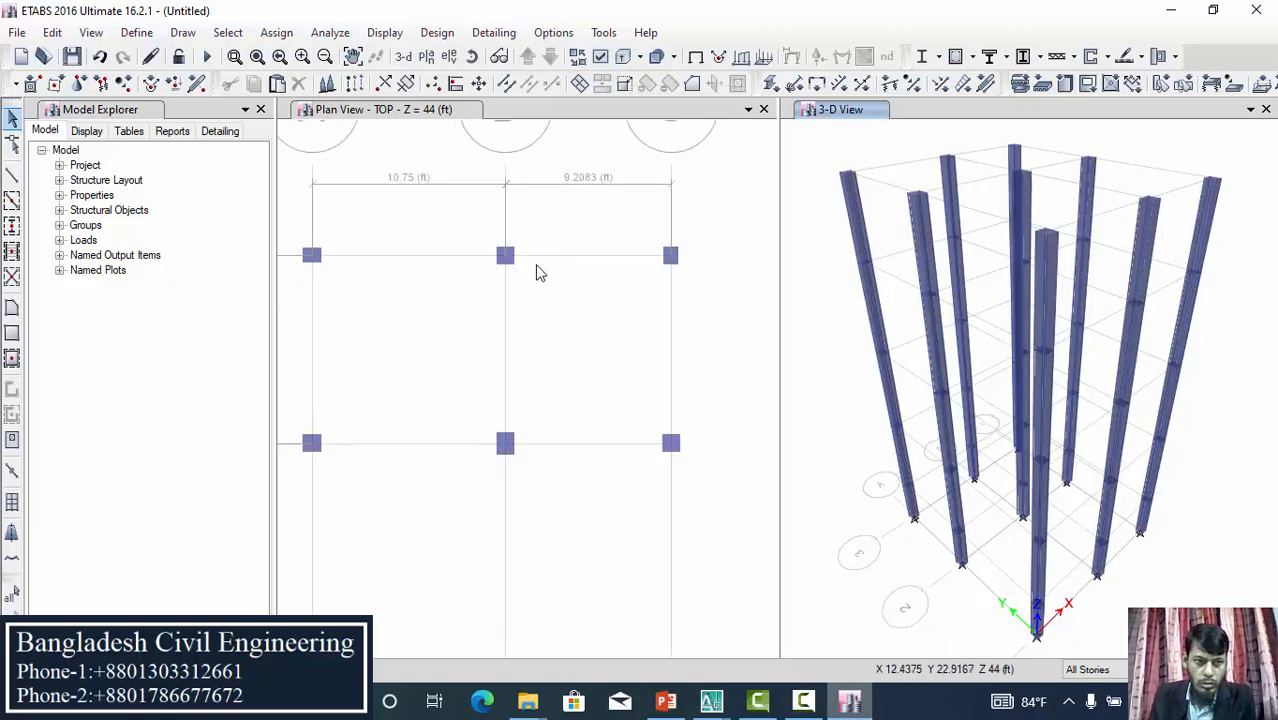
left_click(12, 200)
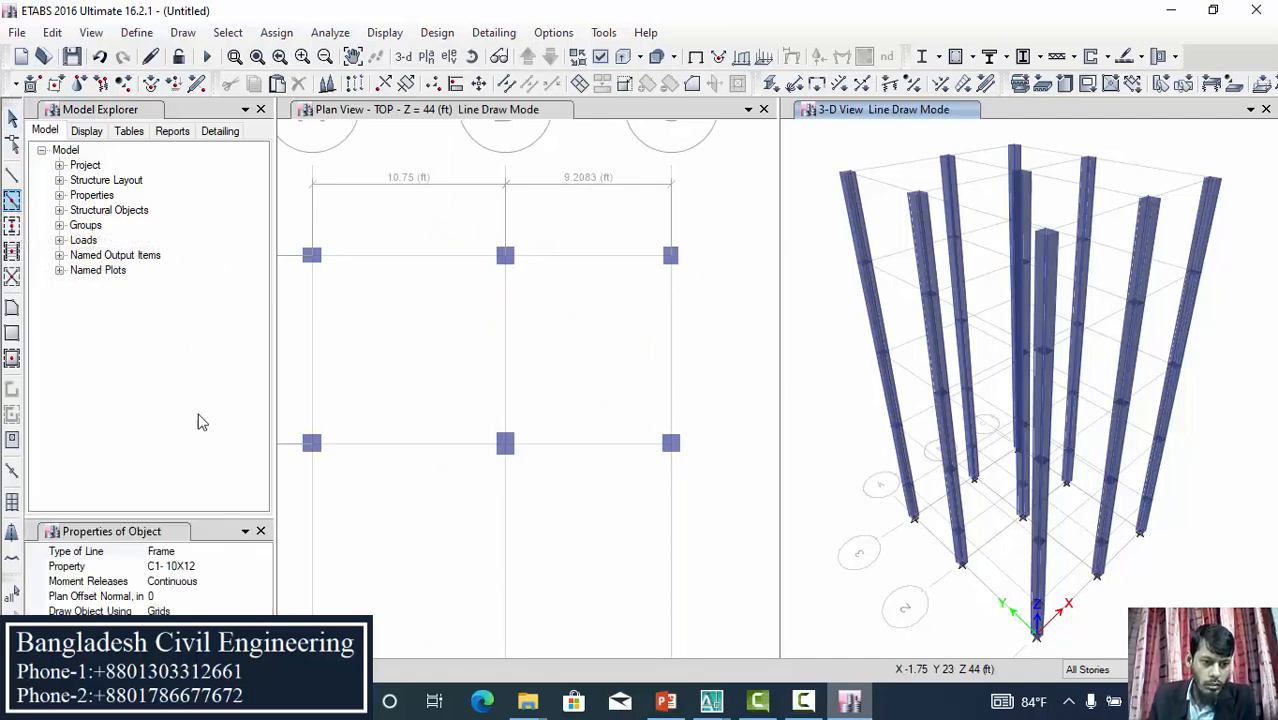
left_click(211, 567)
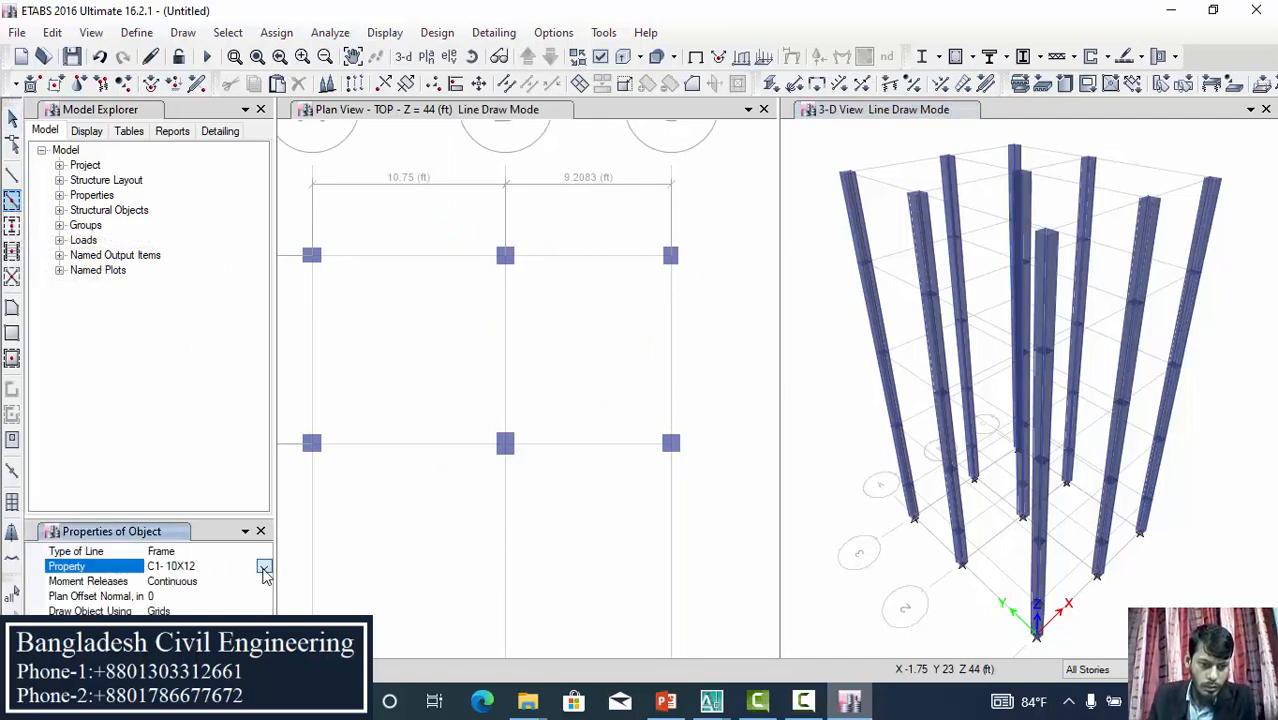
left_click(265, 569)
left_click(175, 581)
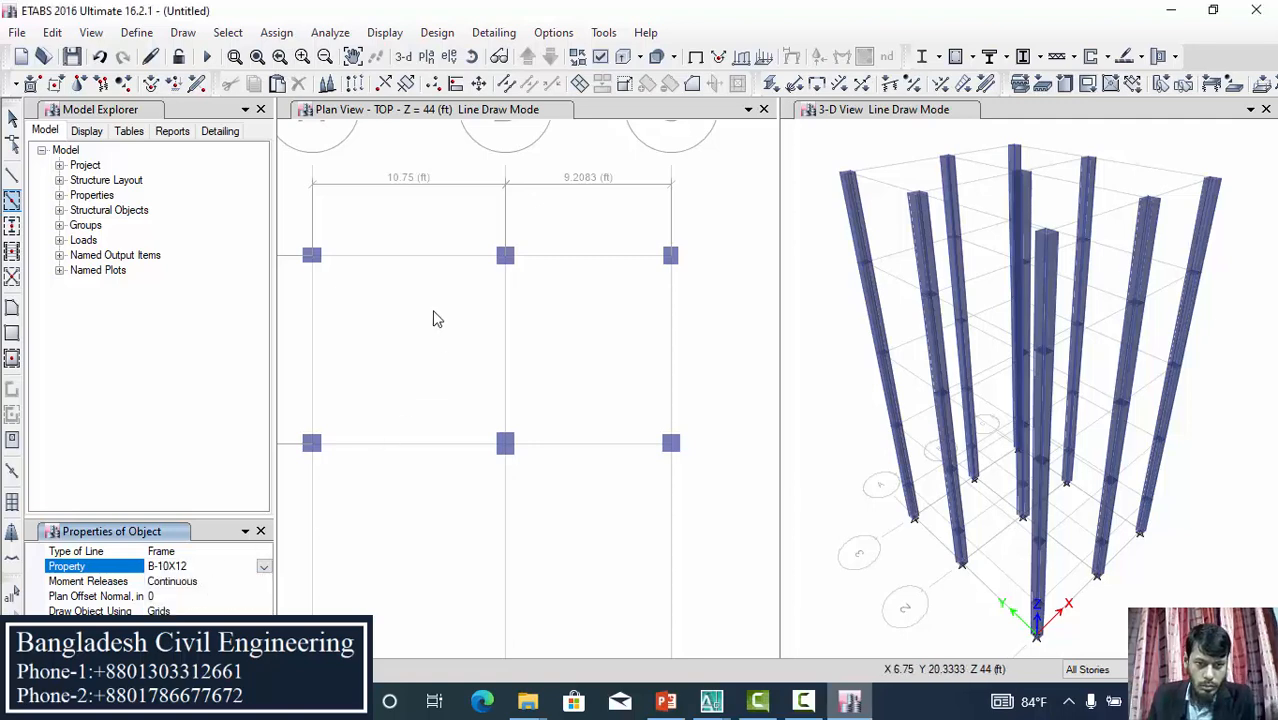
scroll(435, 318, "down", 3)
mouse_move(397, 256)
left_mouse_down()
mouse_move(522, 404)
mouse_move(575, 505)
mouse_move(588, 500)
left_mouse_up()
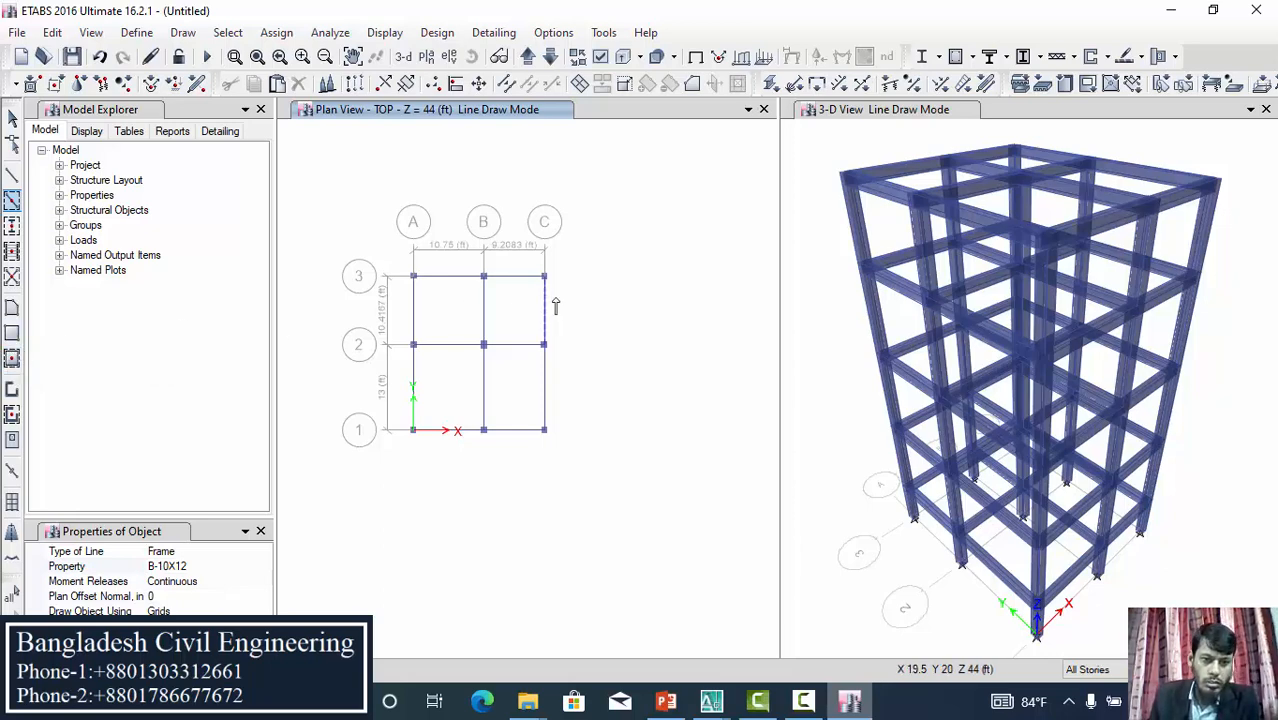
Draw a rectangular Slab-5 floor panel between grids A-B and 2-3 for all stories
left_click(13, 340)
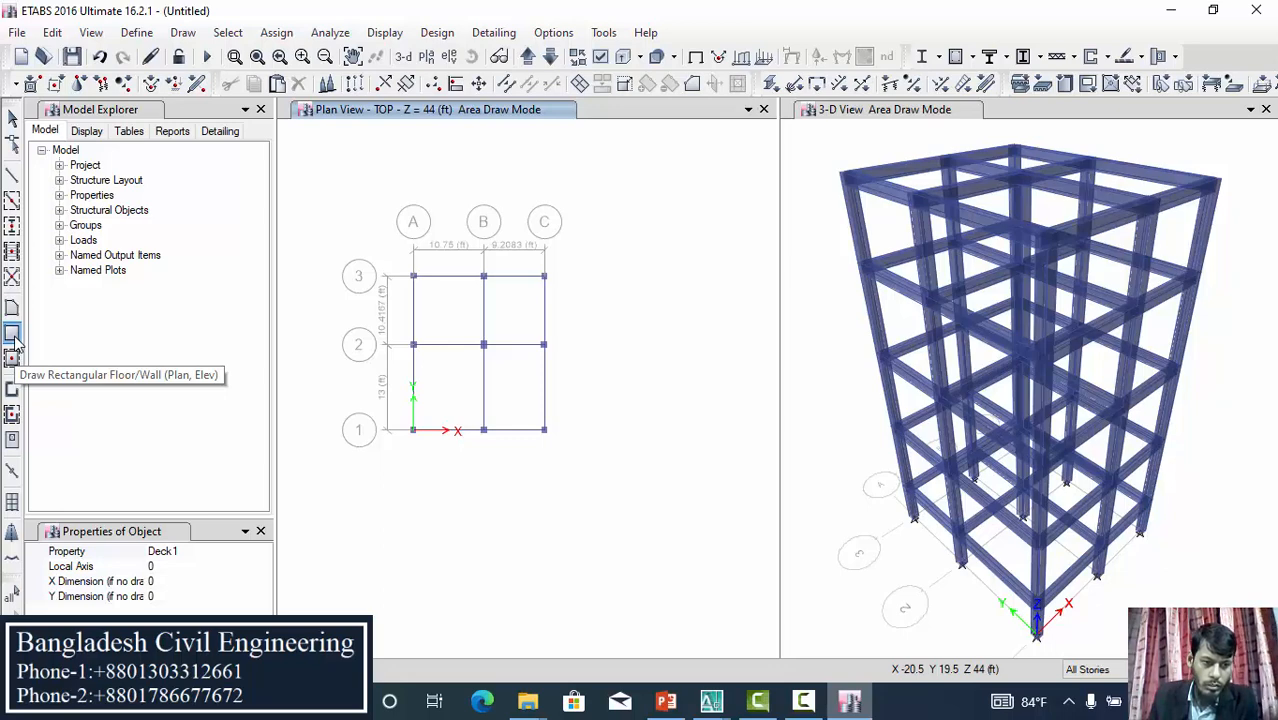
left_click(188, 564)
left_click(208, 552)
left_click(263, 553)
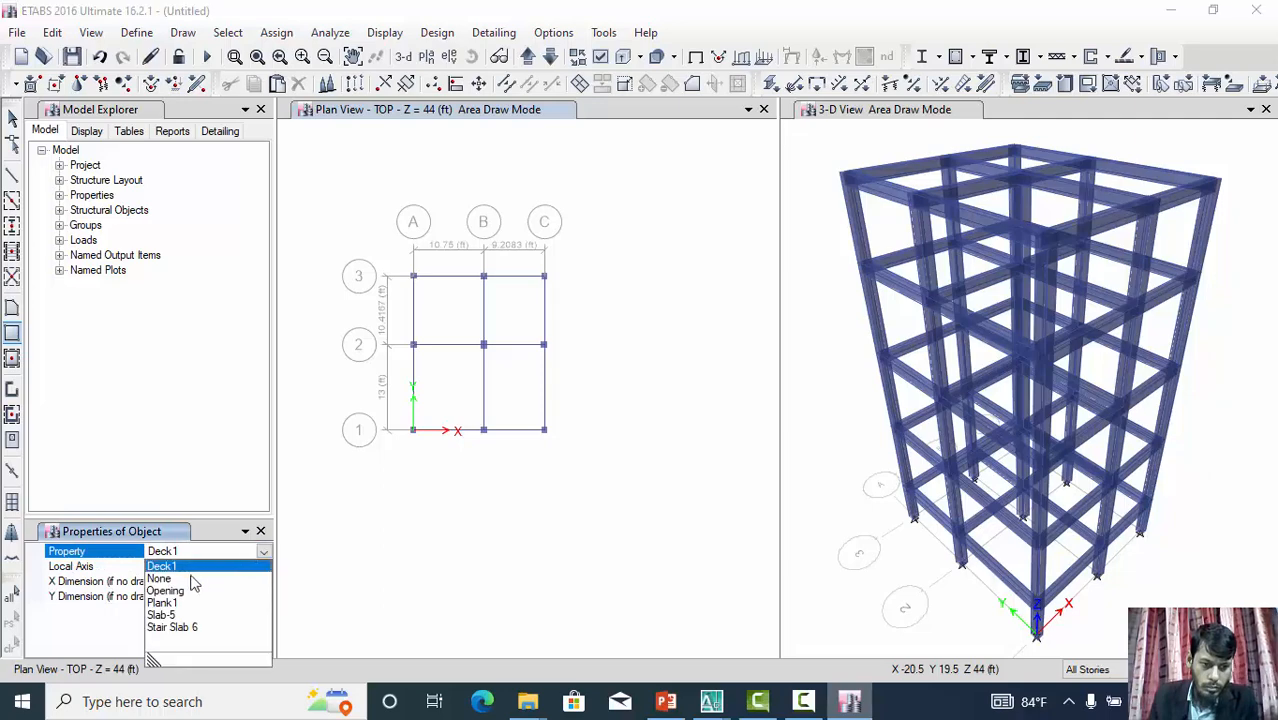
left_click(163, 615)
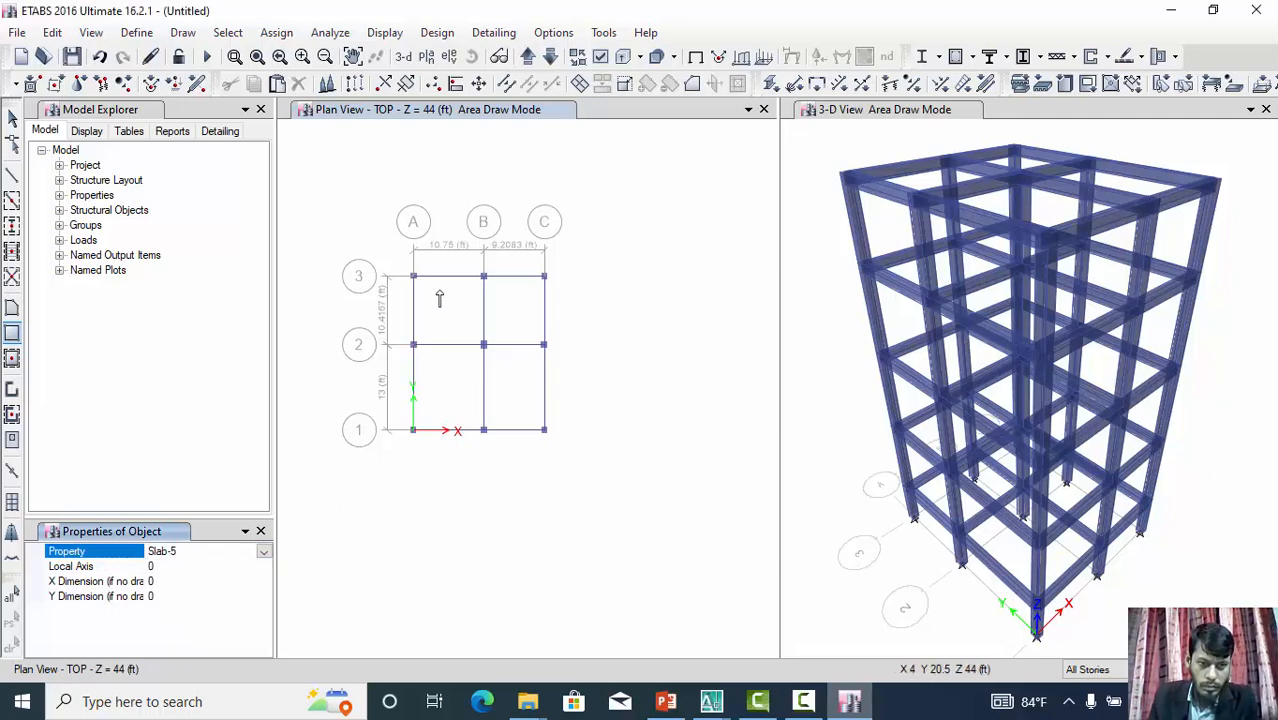
scroll(439, 298, "up", 3)
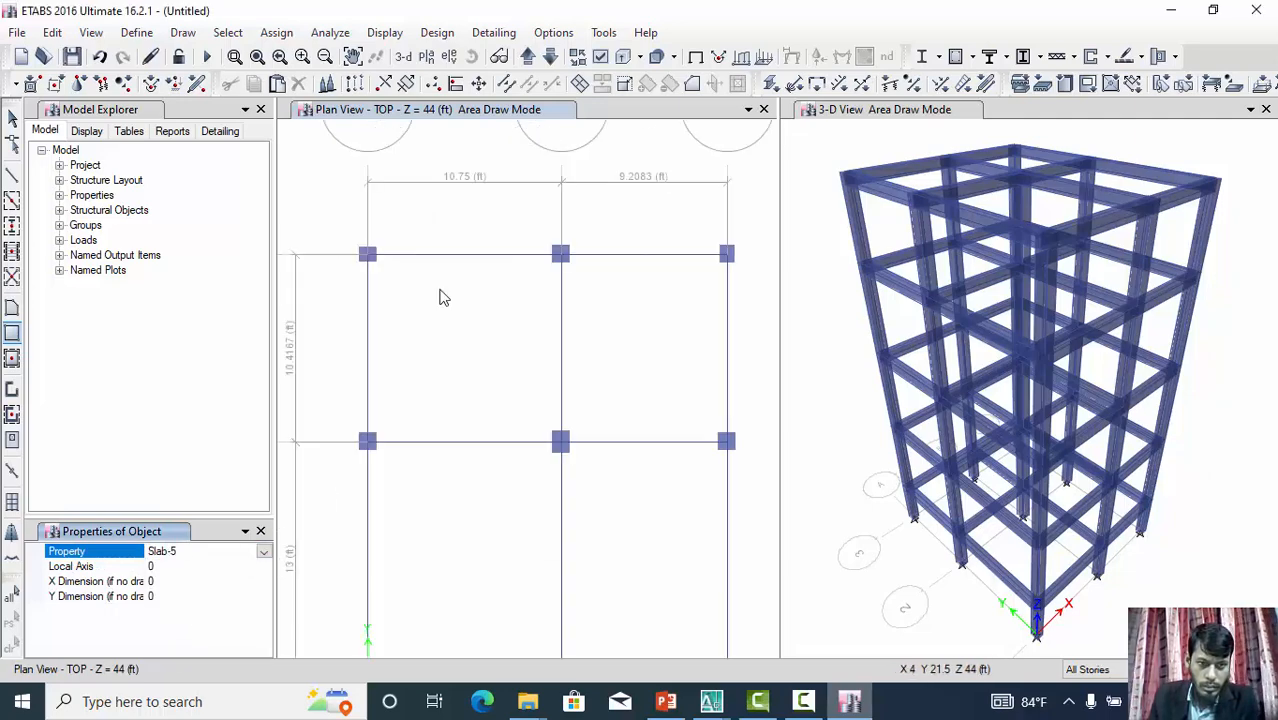
left_click(368, 255)
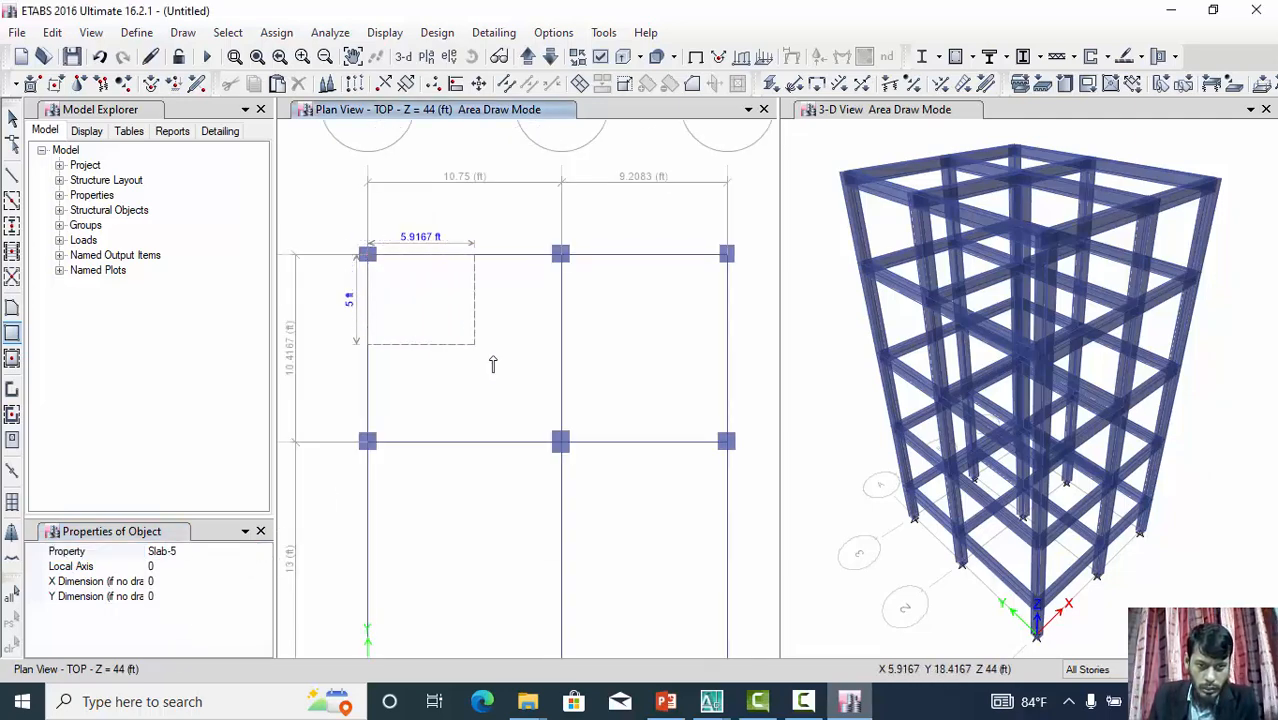
left_click(560, 443)
scroll(491, 331, "down", 3)
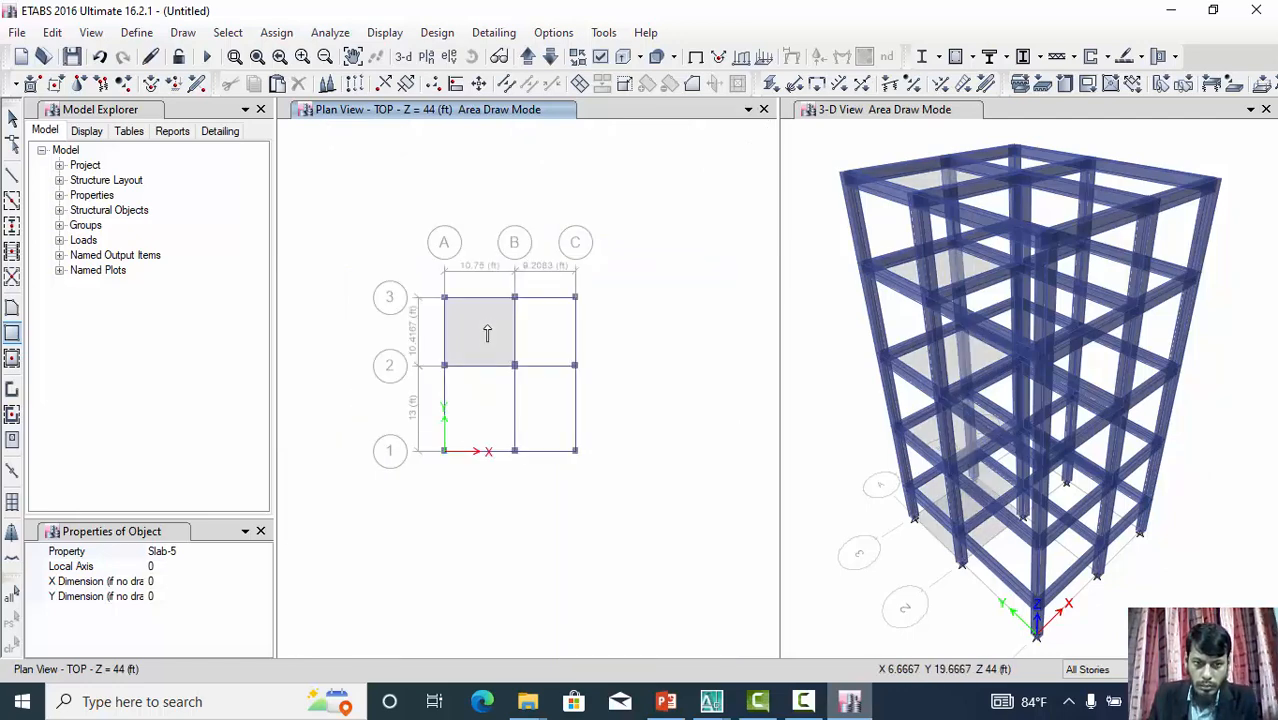
Draw Slab-5 floor panels in bays A-B/1-2 and B-C/1-2, and end floor drawing
left_click(446, 367)
left_click(514, 450)
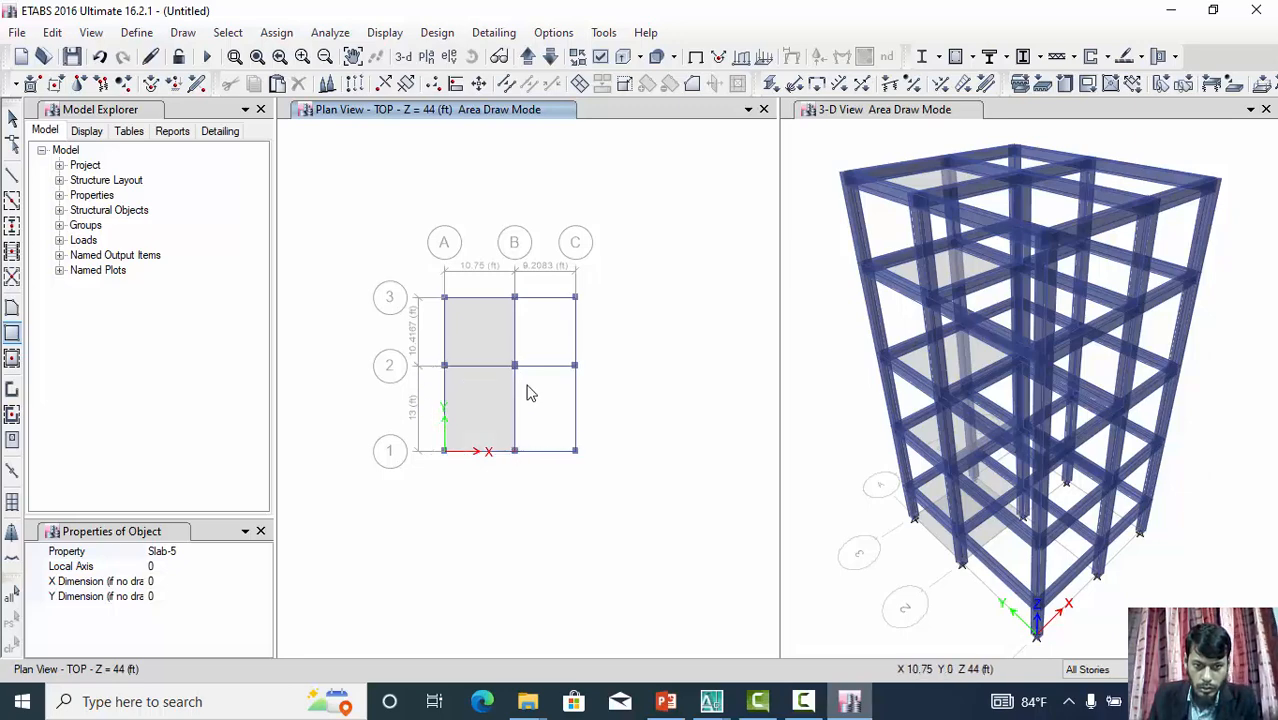
left_click(514, 367)
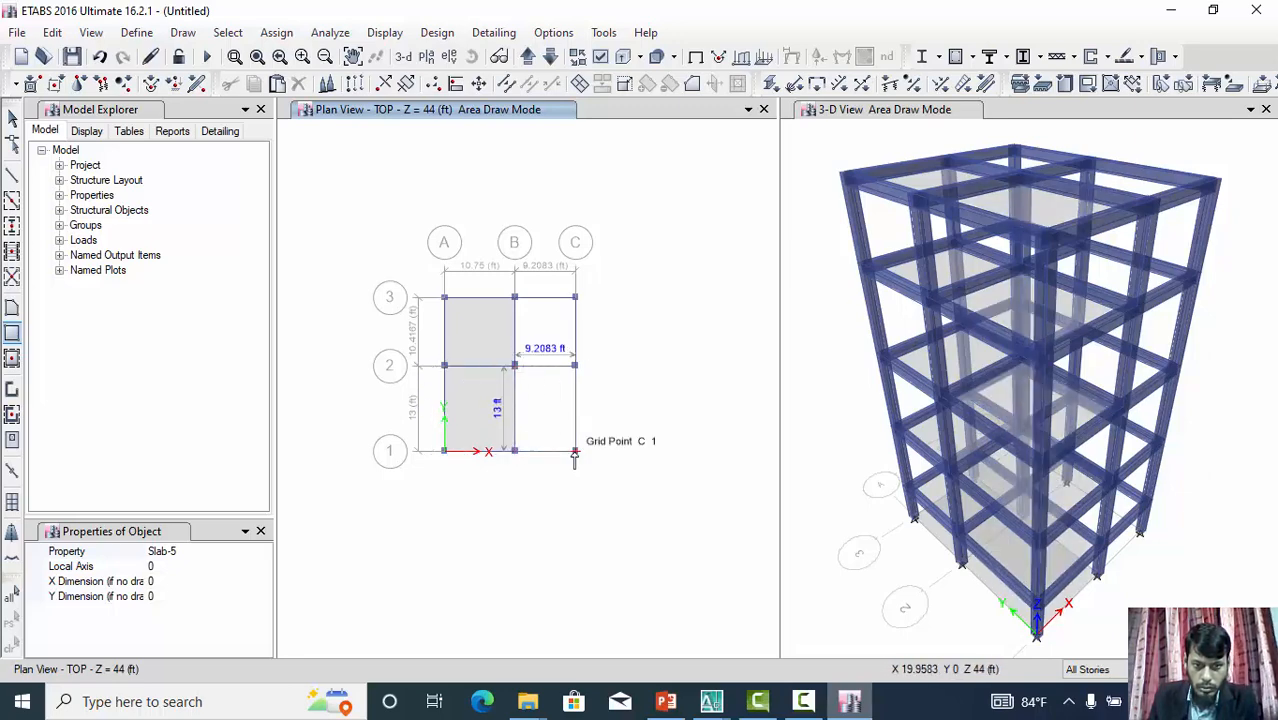
left_click(575, 450)
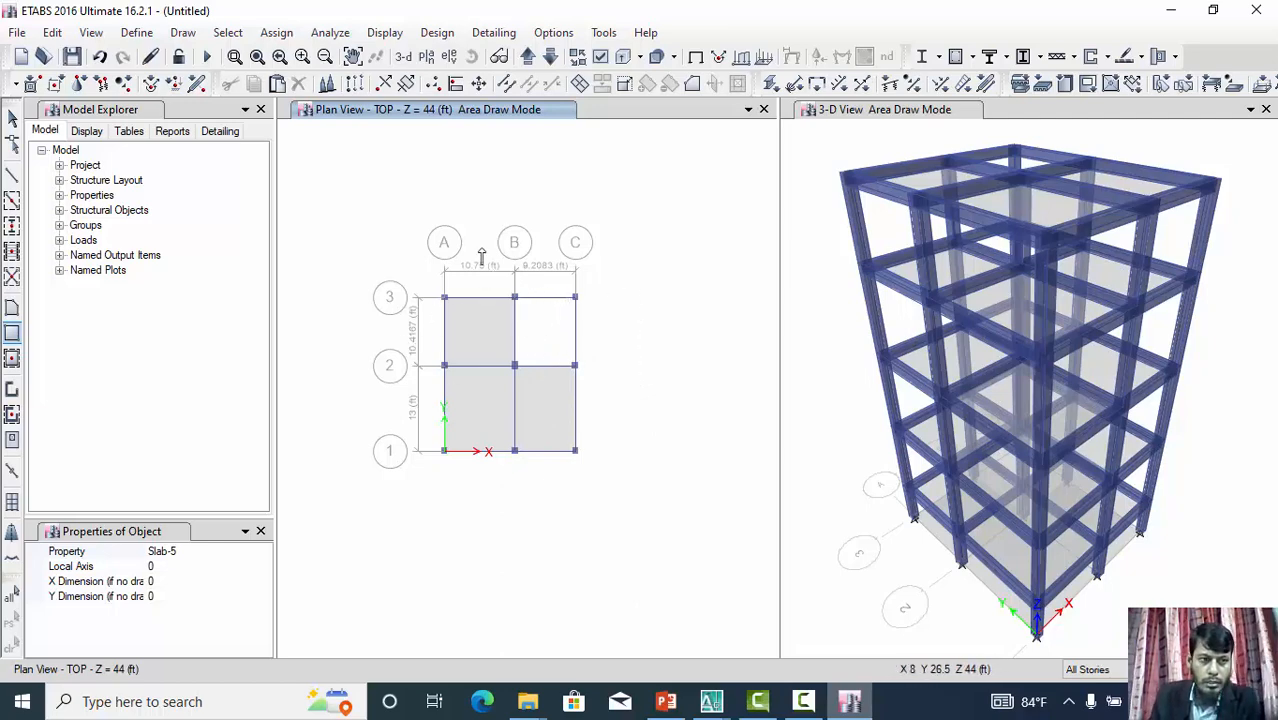
left_click(12, 118)
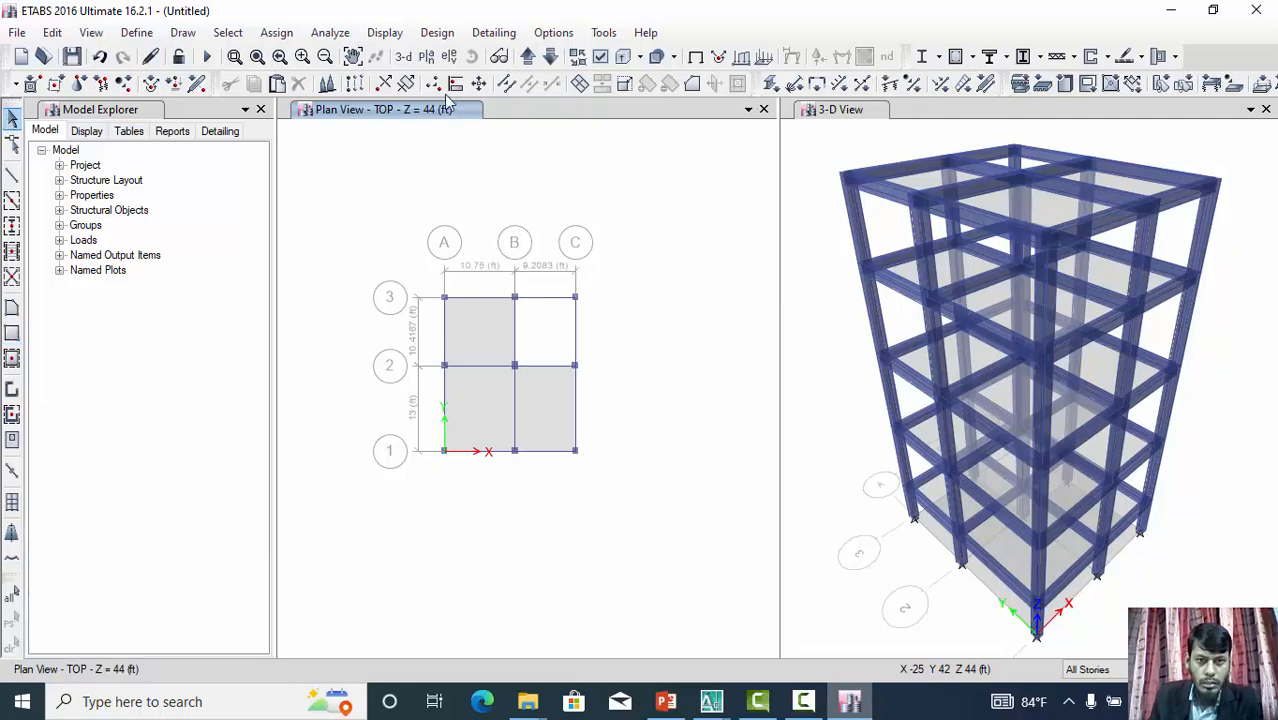
Go to the Base plan, limit editing to One Story, and delete its three slab panels
left_click(549, 58)
left_click(549, 58)
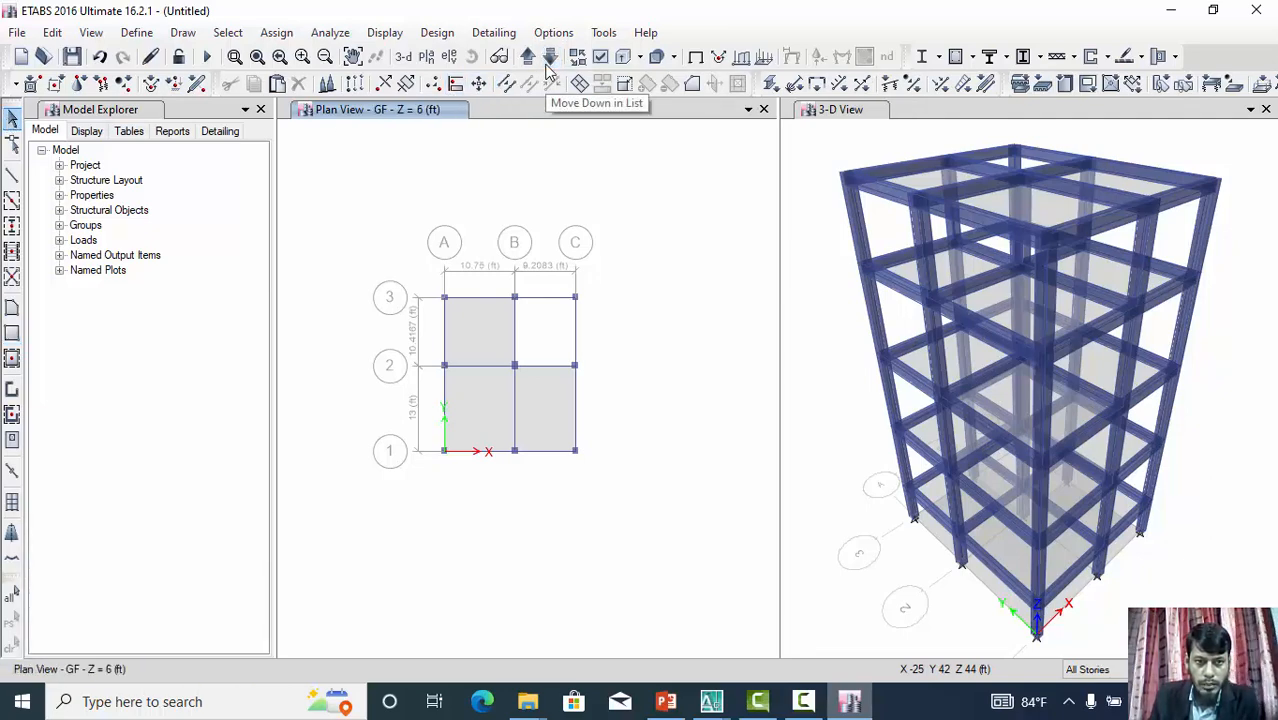
left_click(549, 58)
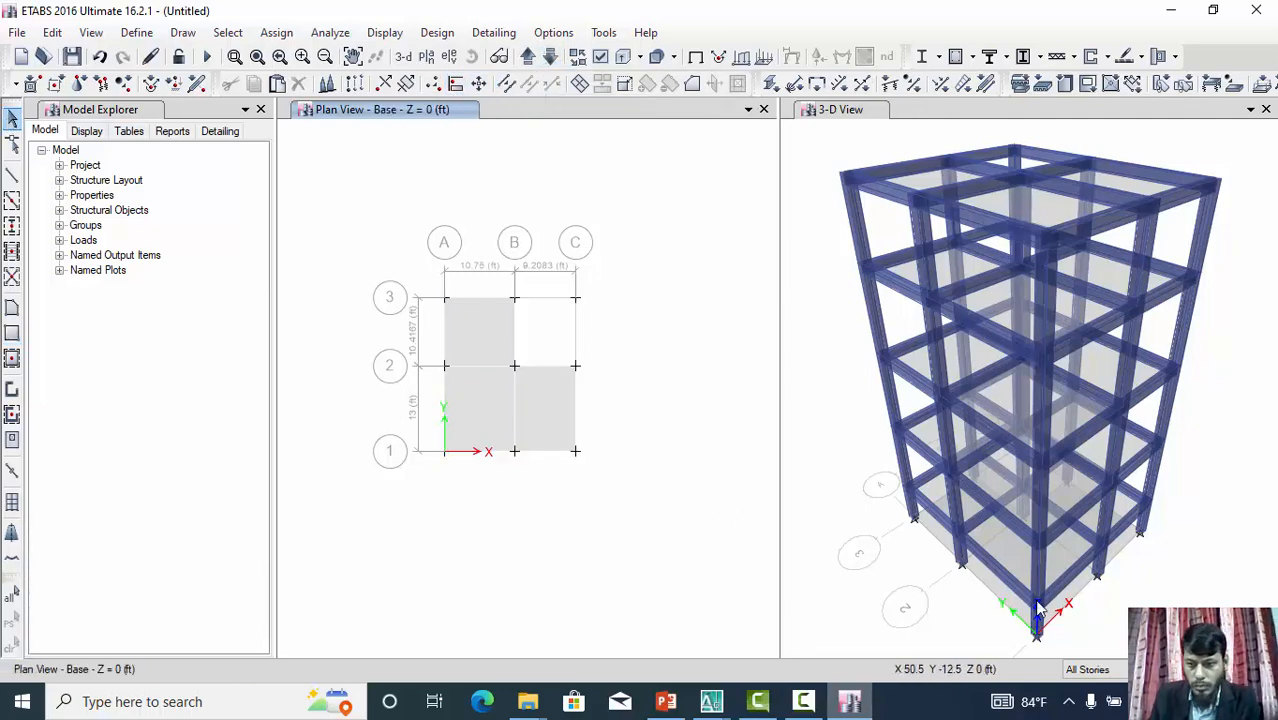
left_click(1112, 669)
left_click(1100, 688)
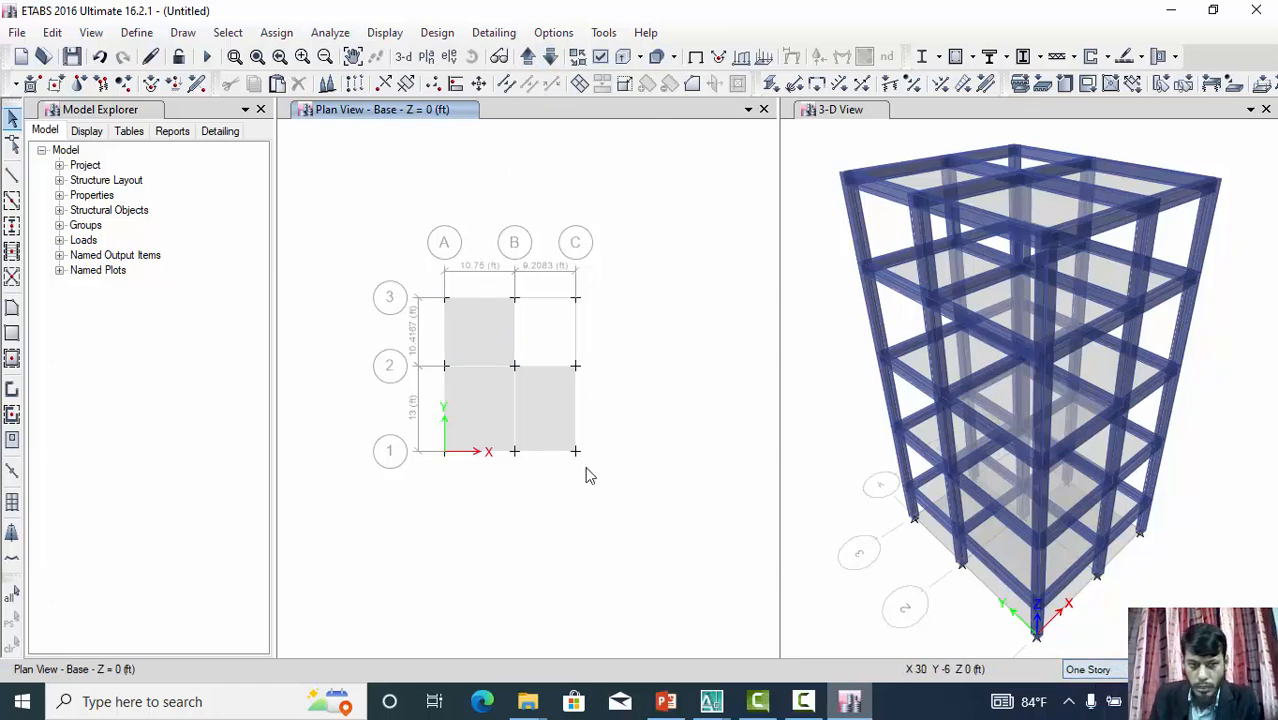
left_click(490, 350)
left_click(491, 401)
left_click(551, 417)
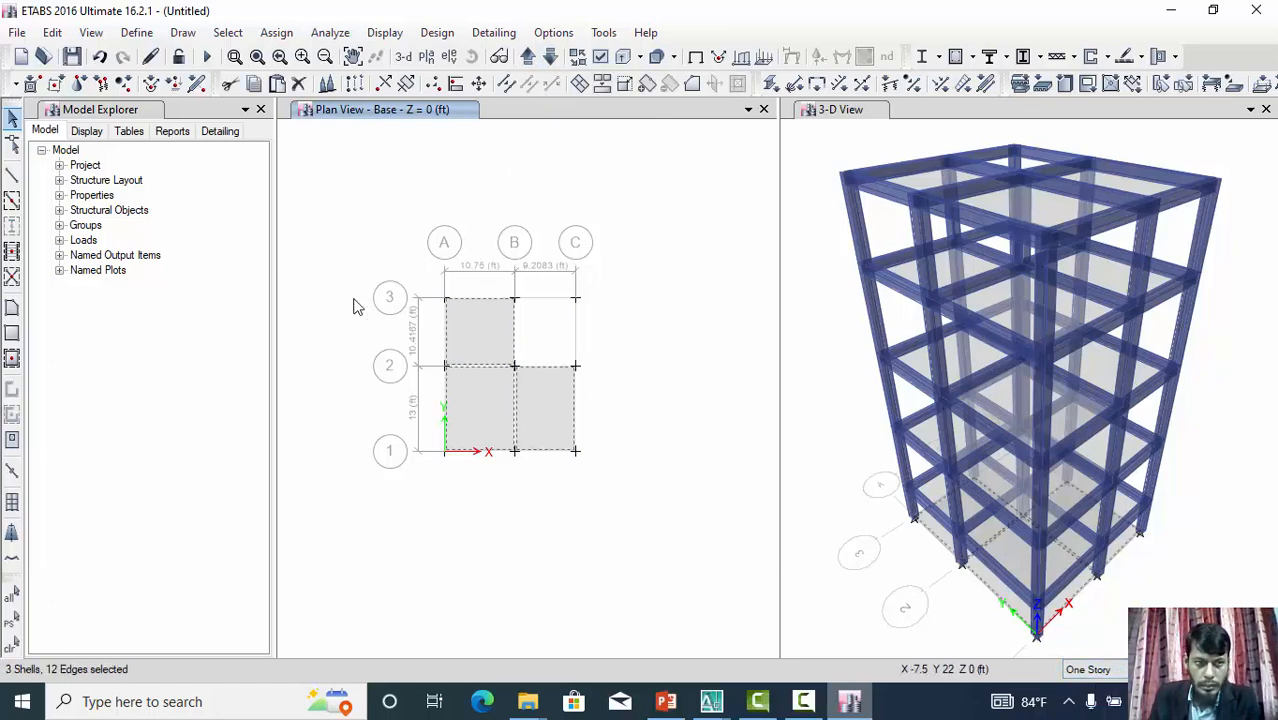
left_click(298, 84)
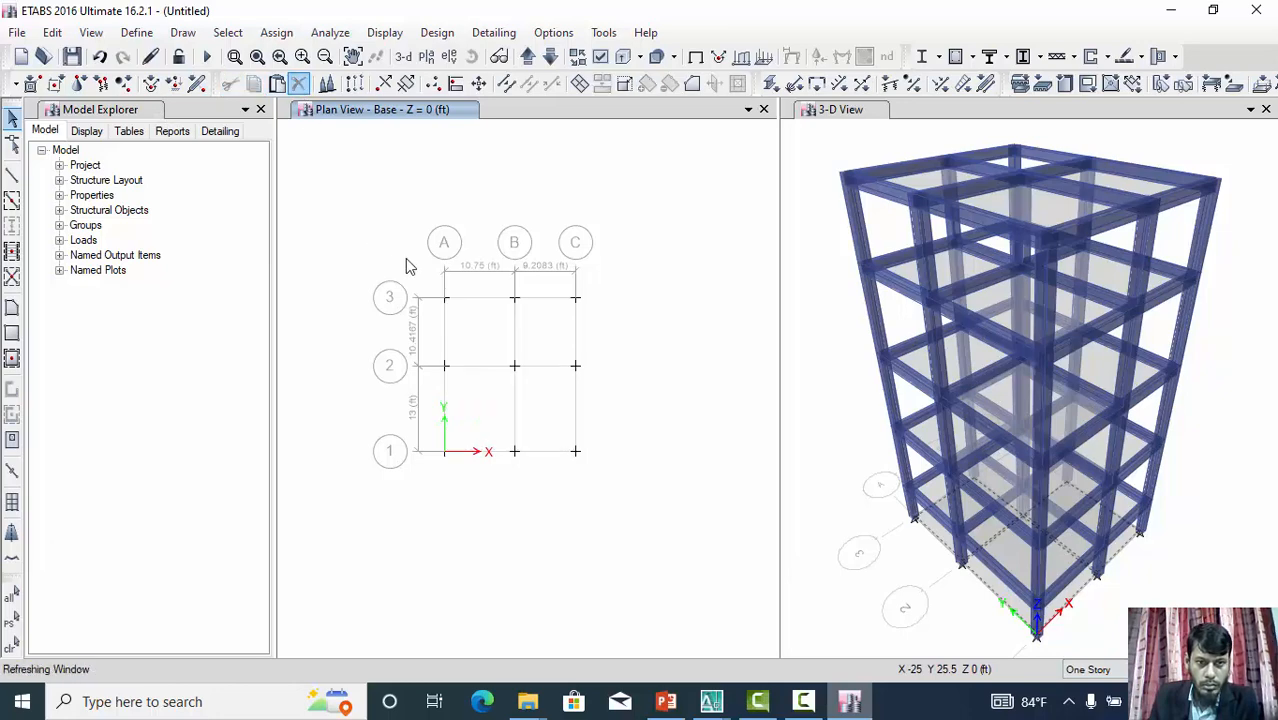
On the TOP plan, delete the slabs, beams and columns outside bay B-C/2-3
left_click(527, 58)
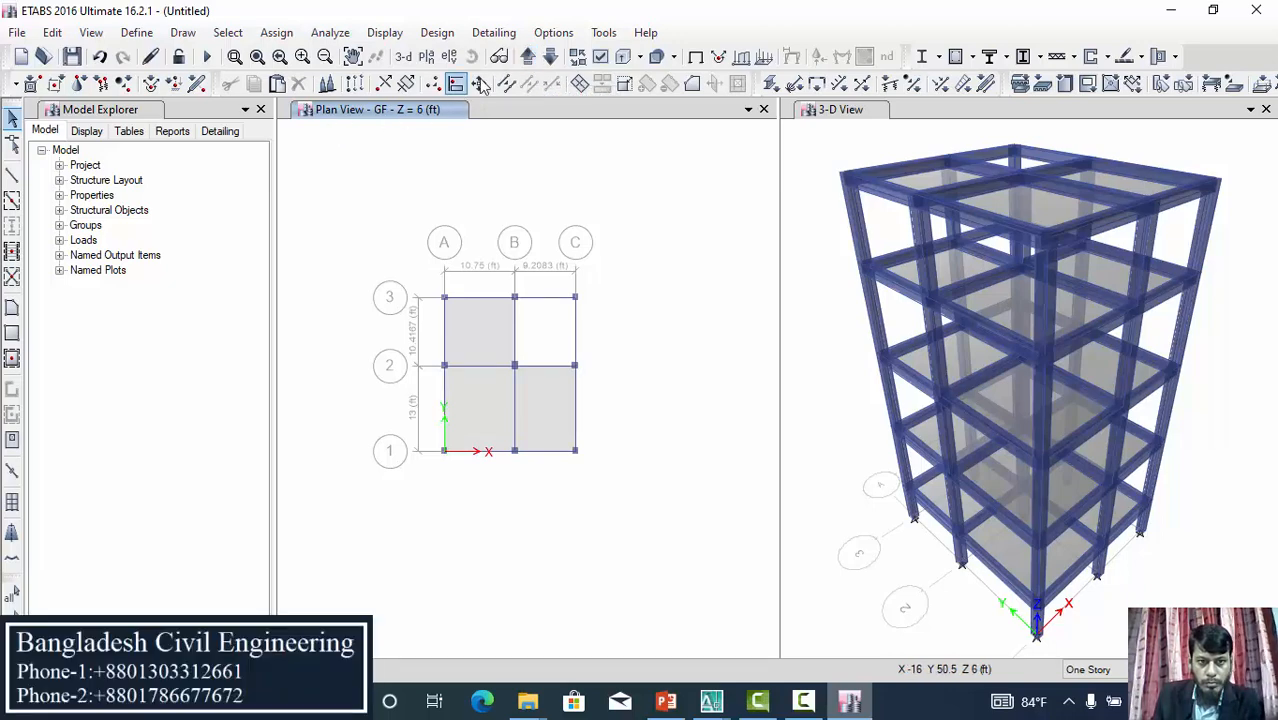
left_click(551, 57)
left_click(553, 58)
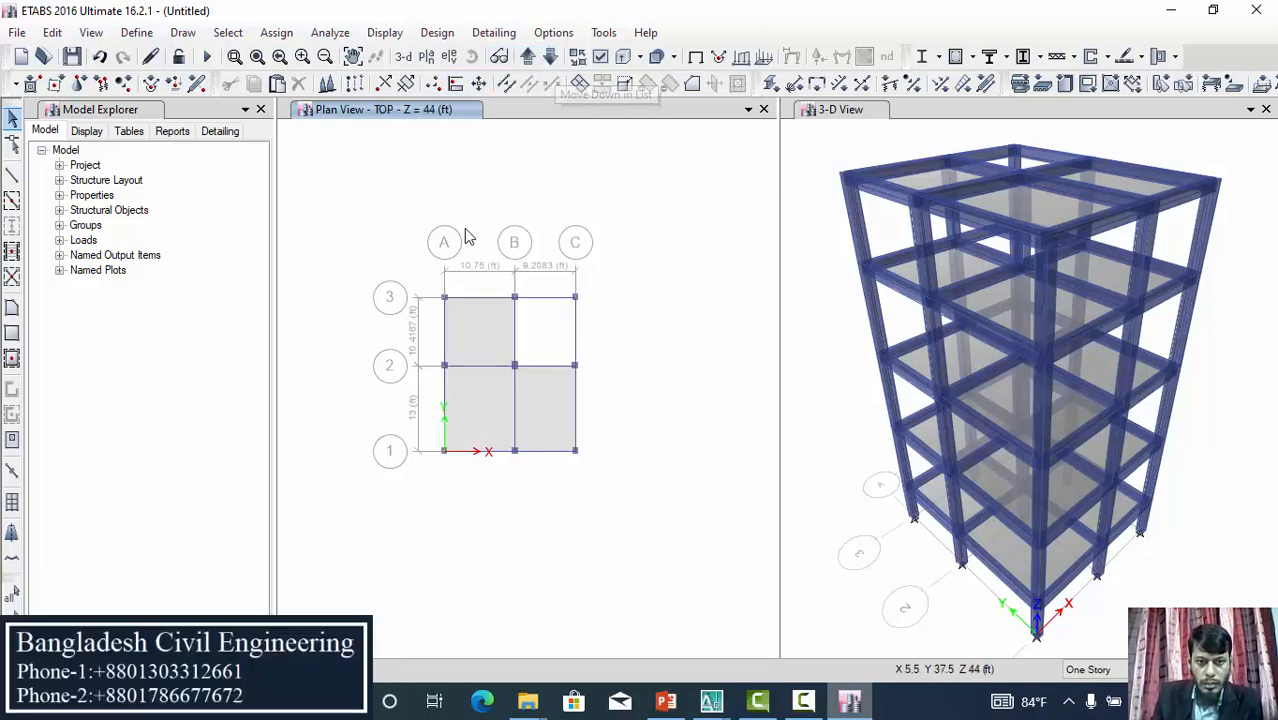
left_click(484, 335)
left_click(480, 391)
left_click(543, 413)
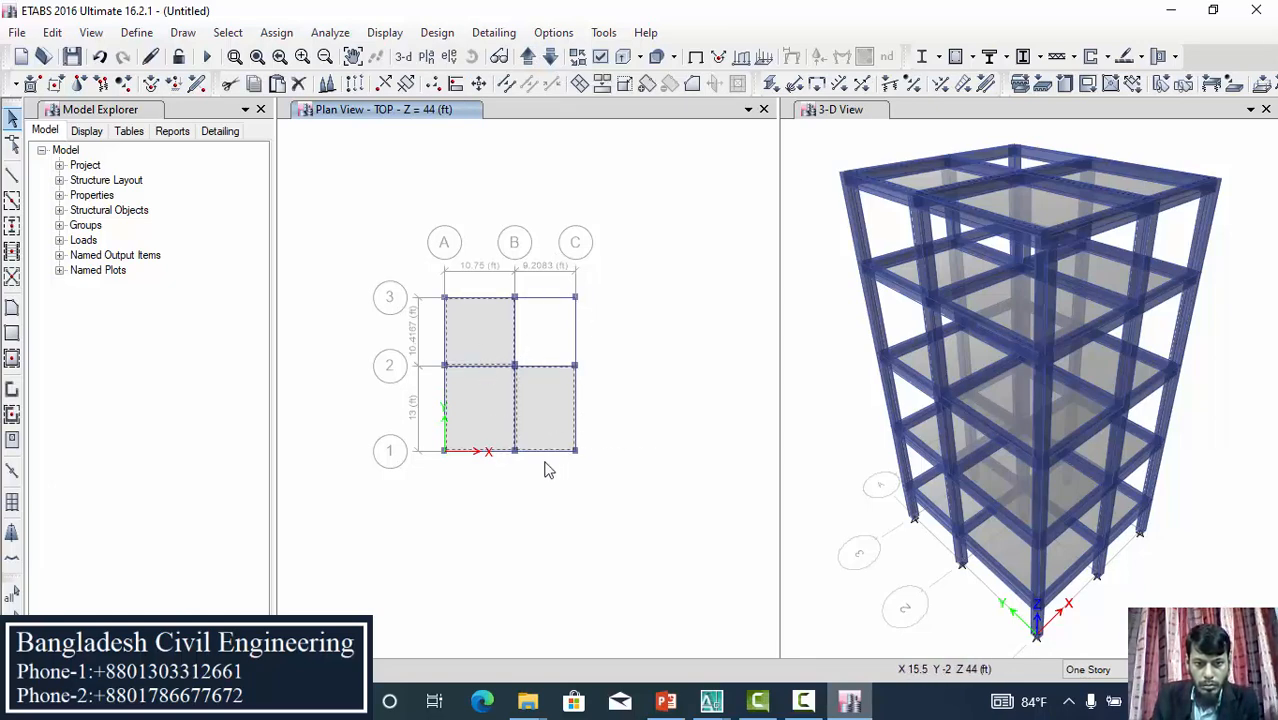
left_click_drag(596, 482, 412, 277)
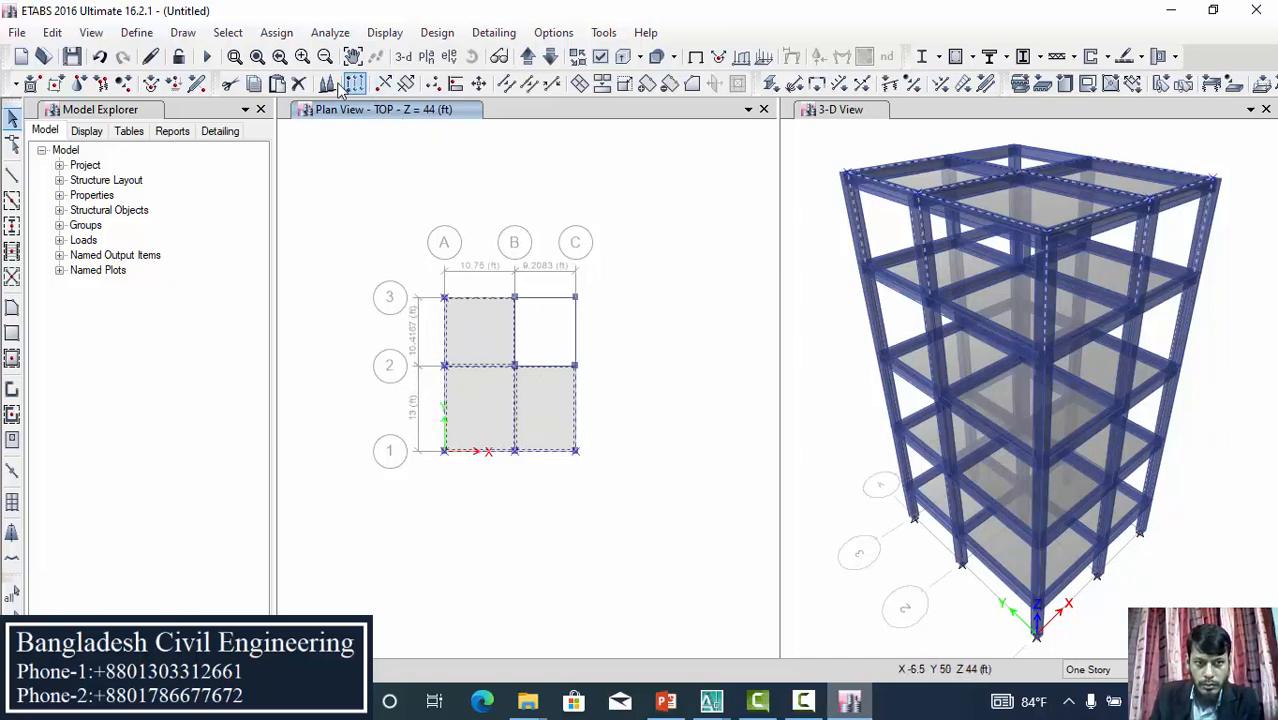
left_click(298, 83)
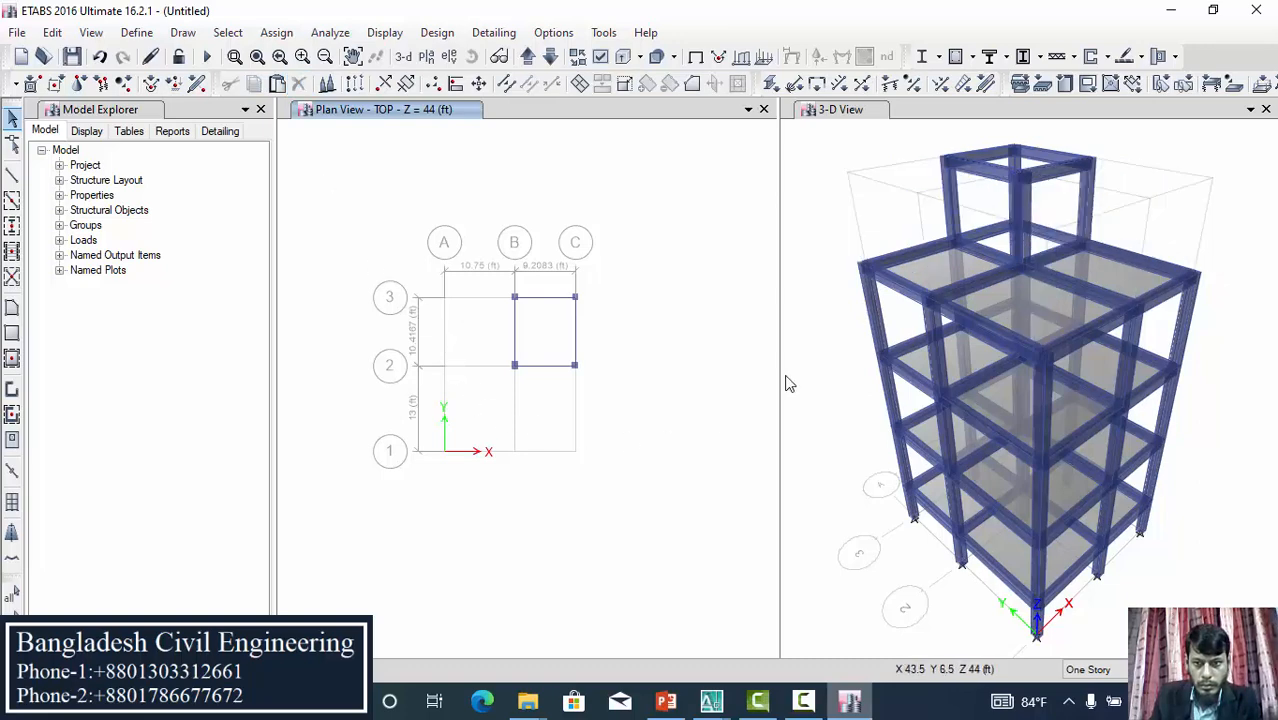